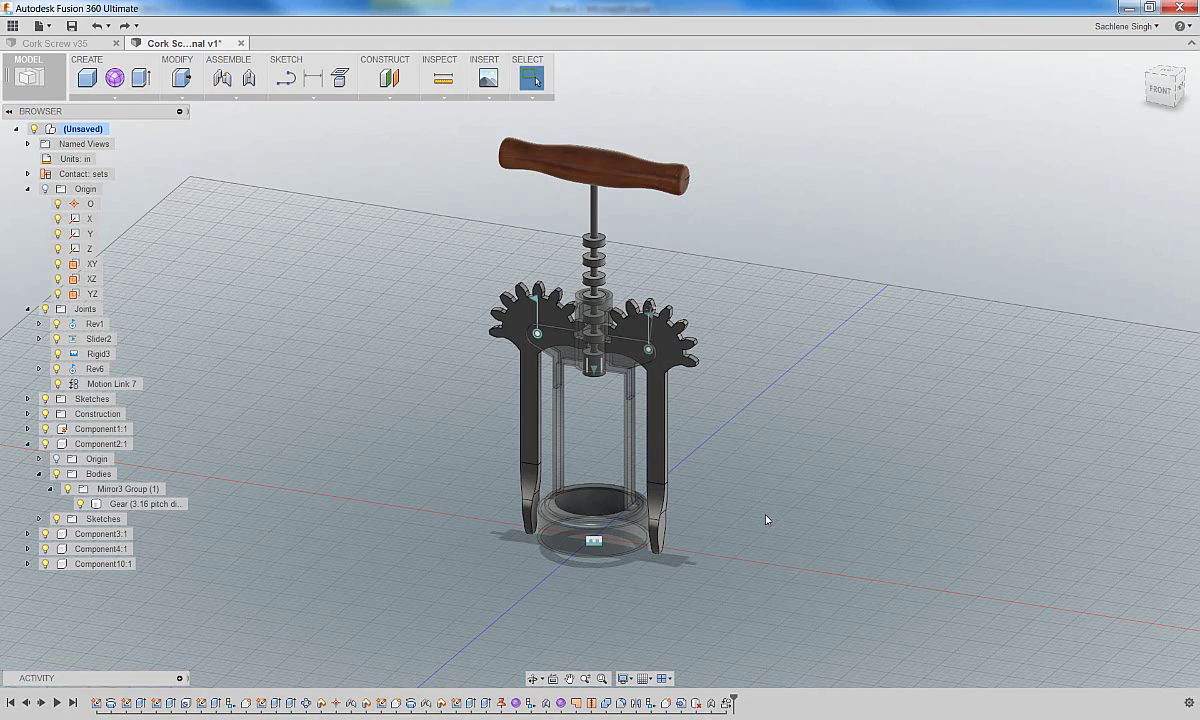
Start a coil on the origin plane, centred on the sketch origin, with a 0.20 in diameter
{"action": "scroll", "coordinate": [593, 453], "scroll_direction": "up", "scroll_amount": 3}
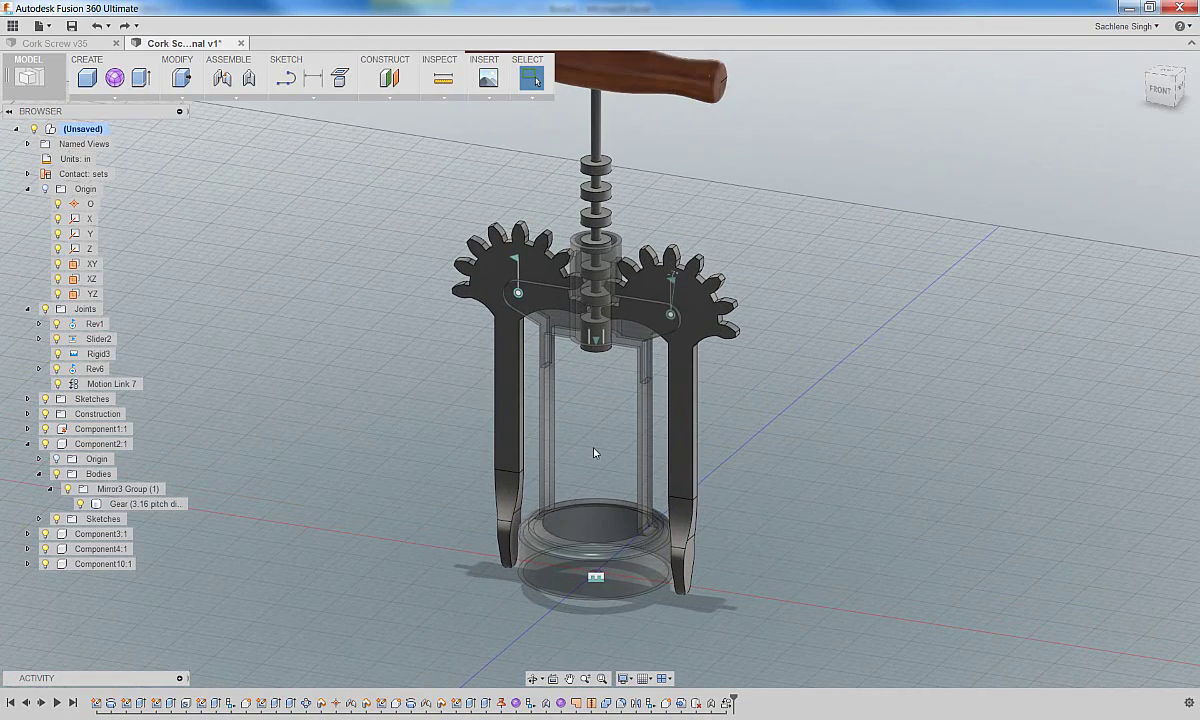
{"action": "scroll", "coordinate": [593, 453], "scroll_direction": "up", "scroll_amount": 2}
{"action": "left_click", "coordinate": [116, 99]}
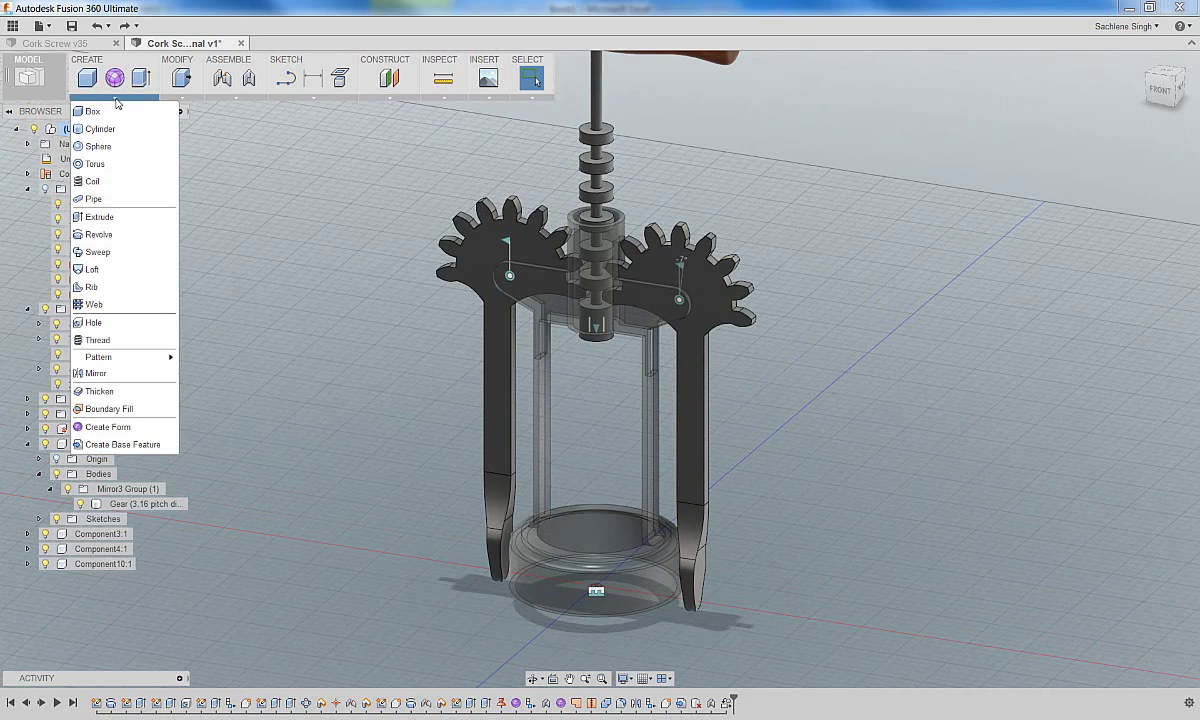
{"action": "left_click", "coordinate": [106, 180]}
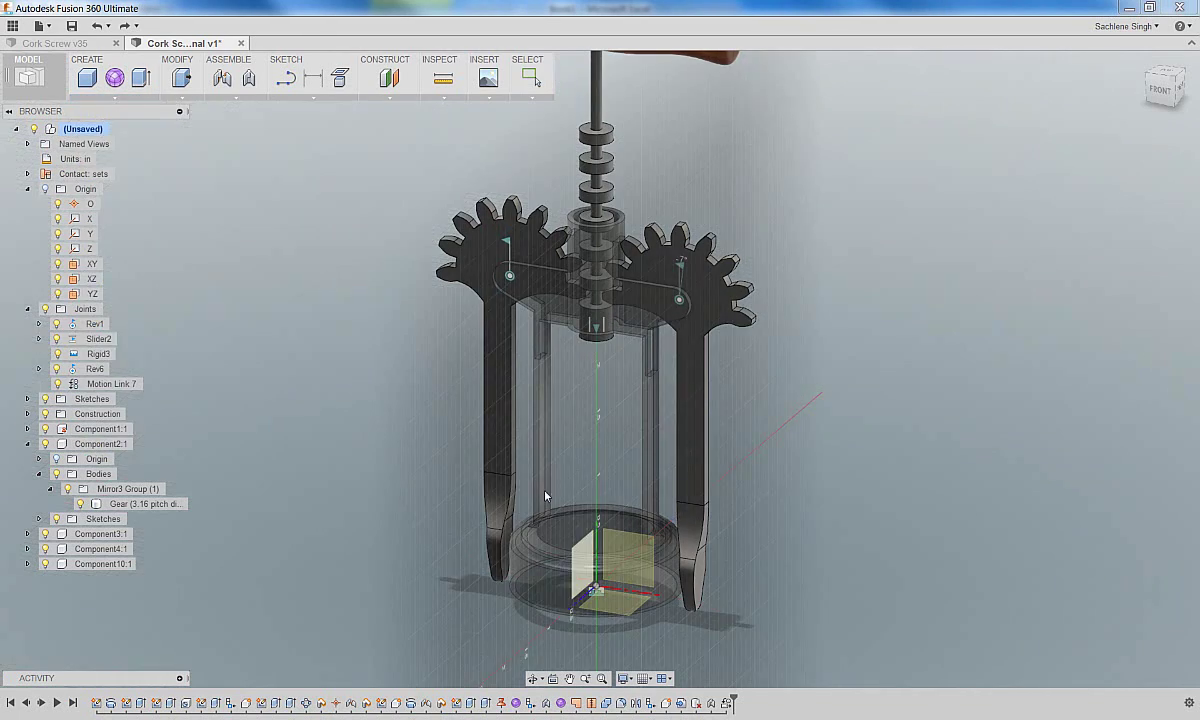
{"action": "left_click", "coordinate": [602, 524]}
{"action": "middle_click_drag", "start_coordinate": [606, 450], "coordinate": [610, 286], "text": "shift"}
{"action": "scroll", "coordinate": [610, 286], "scroll_direction": "up", "scroll_amount": 5}
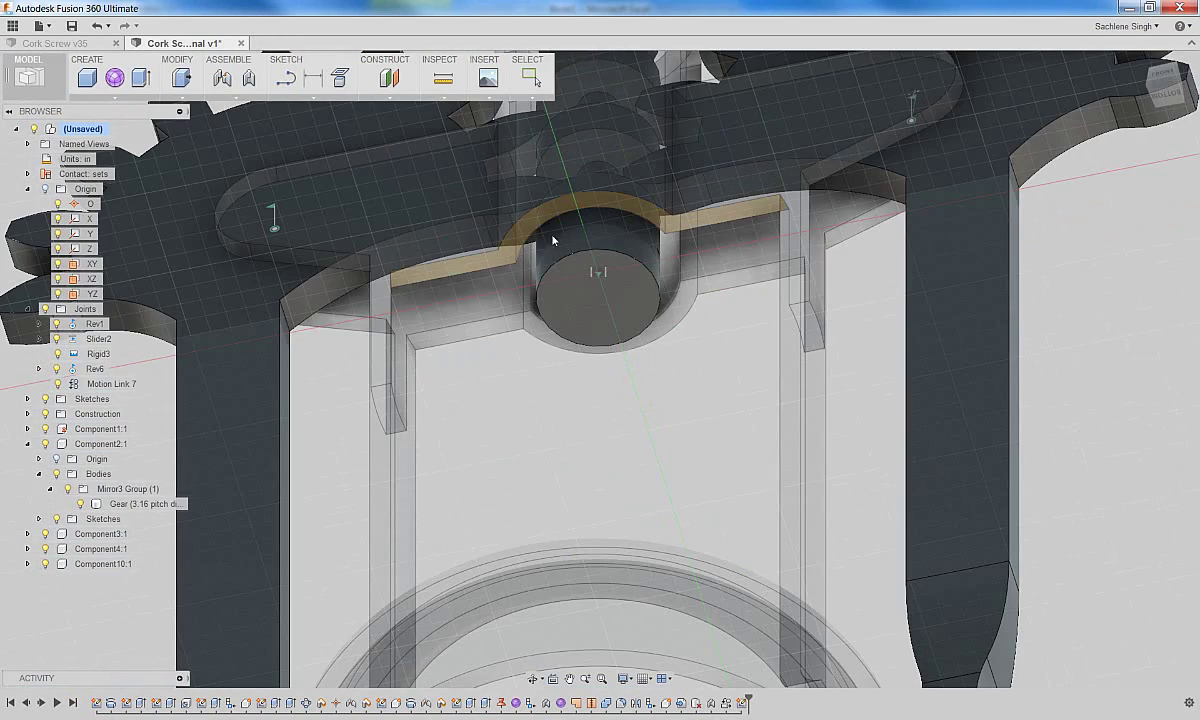
{"action": "left_click", "coordinate": [1164, 98]}
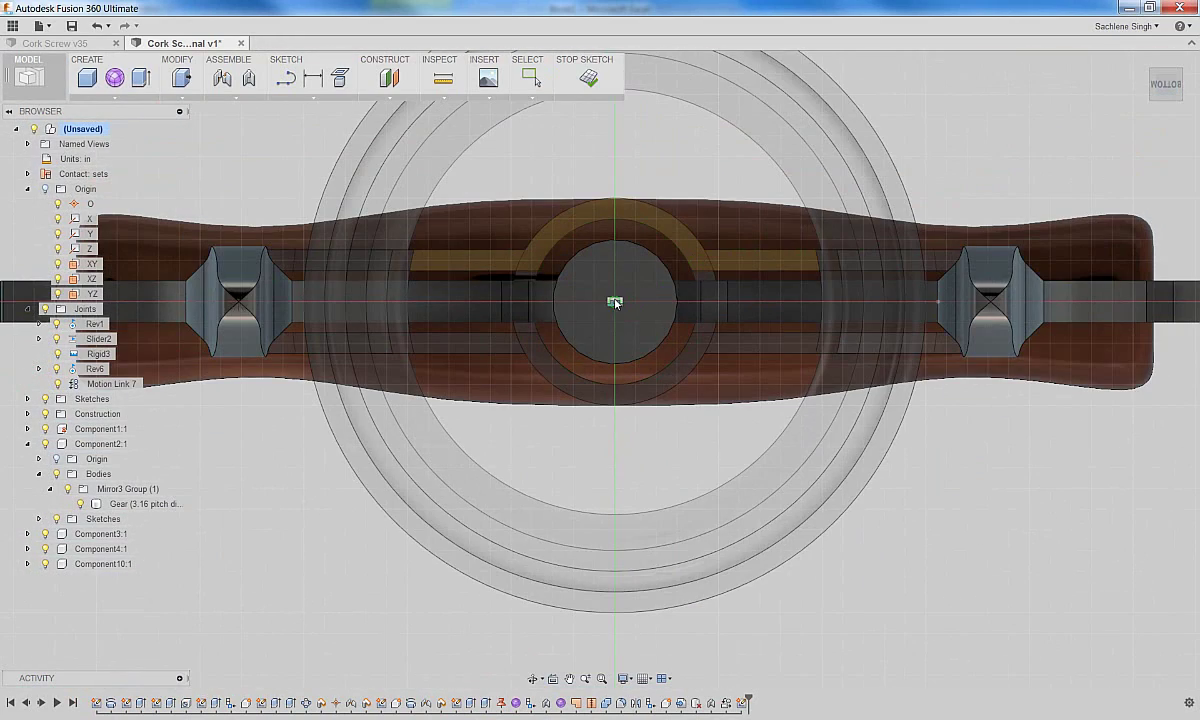
{"action": "left_click", "coordinate": [616, 300]}
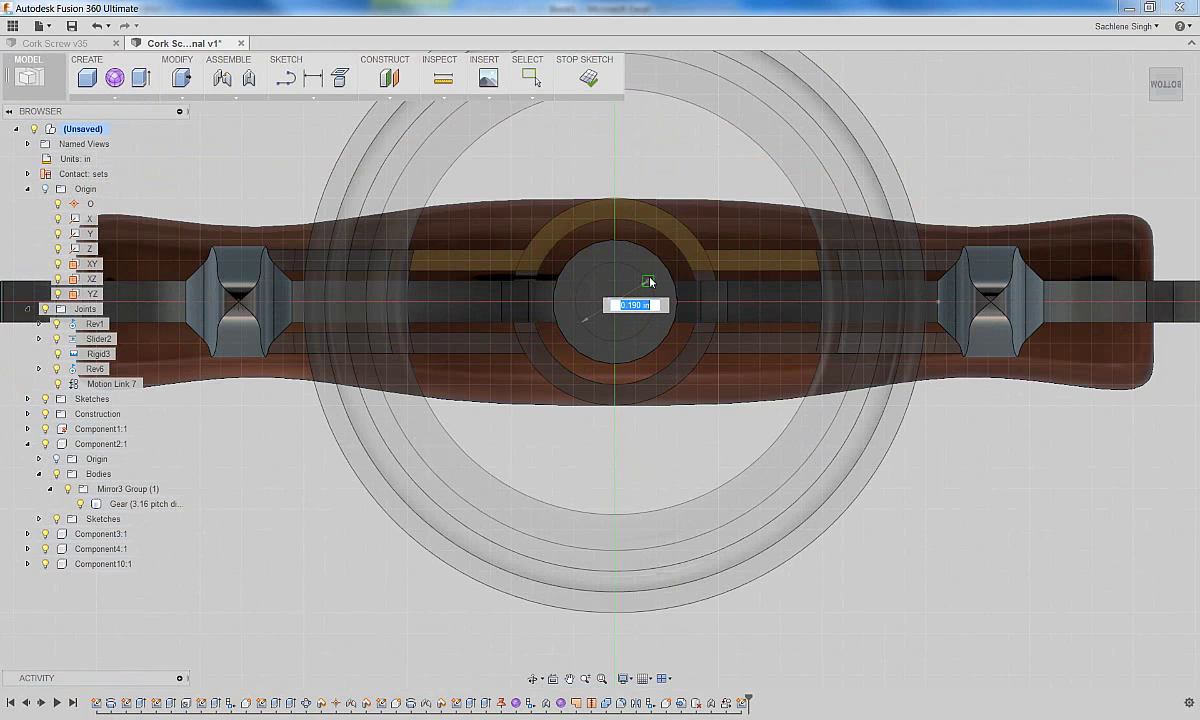
{"action": "type", "text": "0"}
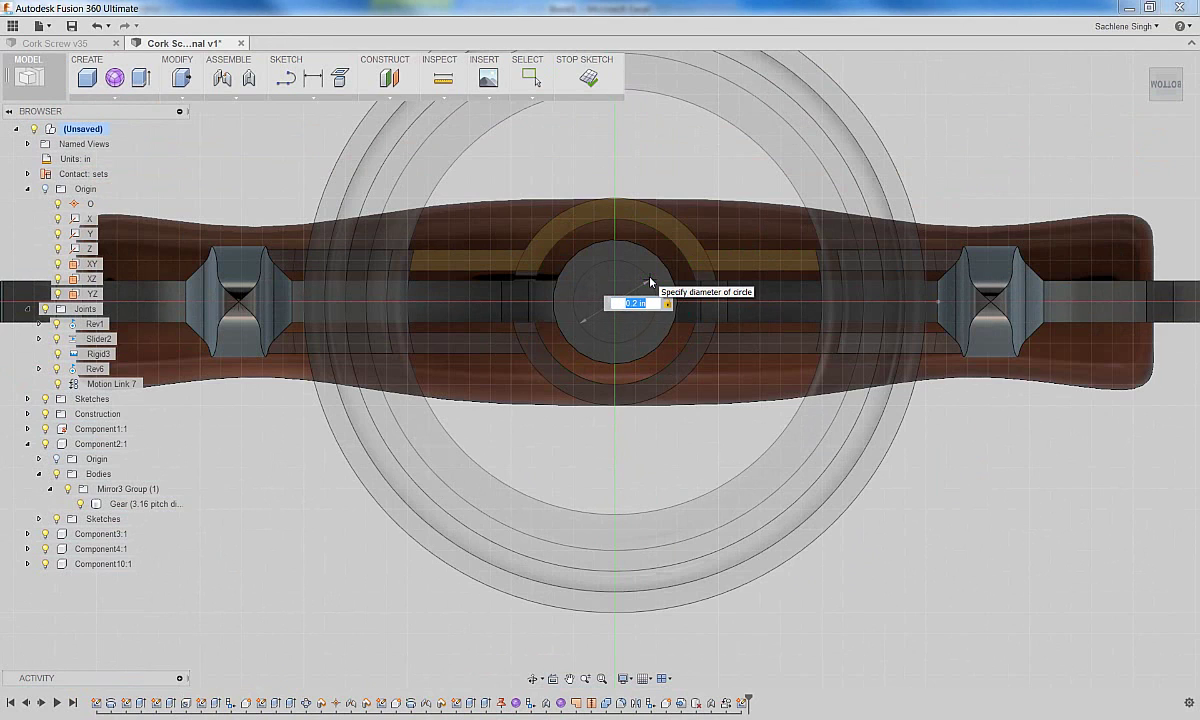
{"action": "key", "text": "Return"}
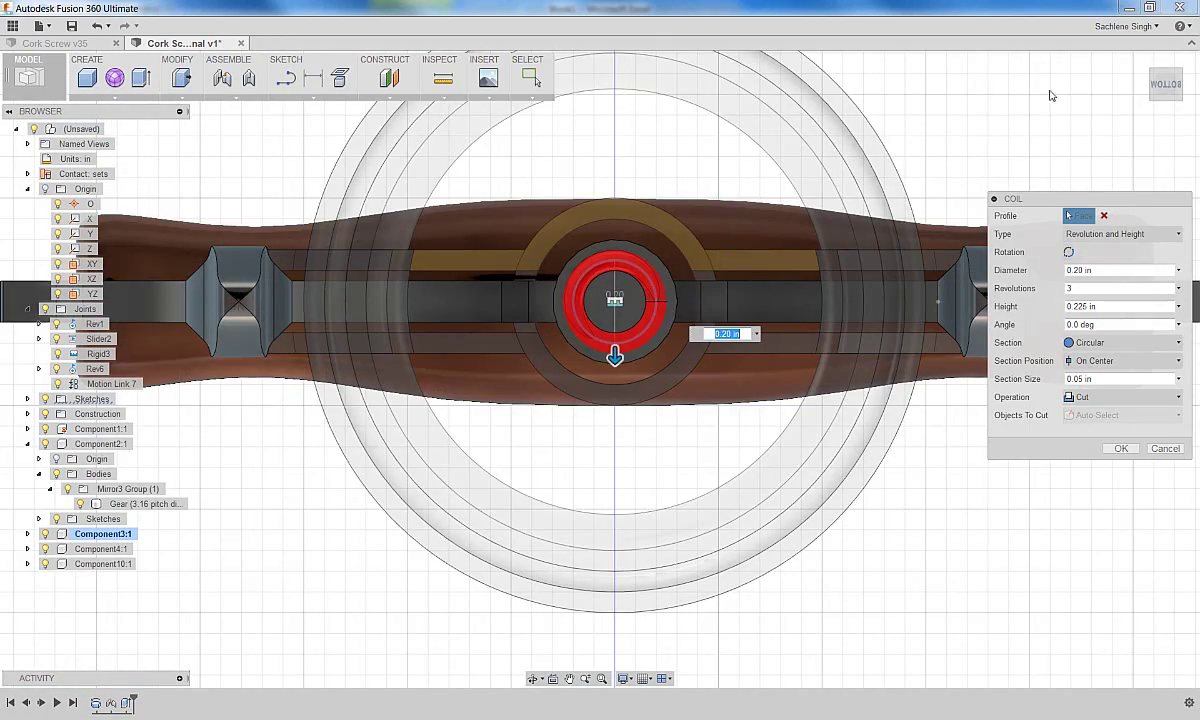
In front view, set the coil to 5 revolutions and stretch it to 1.50 in tall
{"action": "left_click", "coordinate": [1140, 65]}
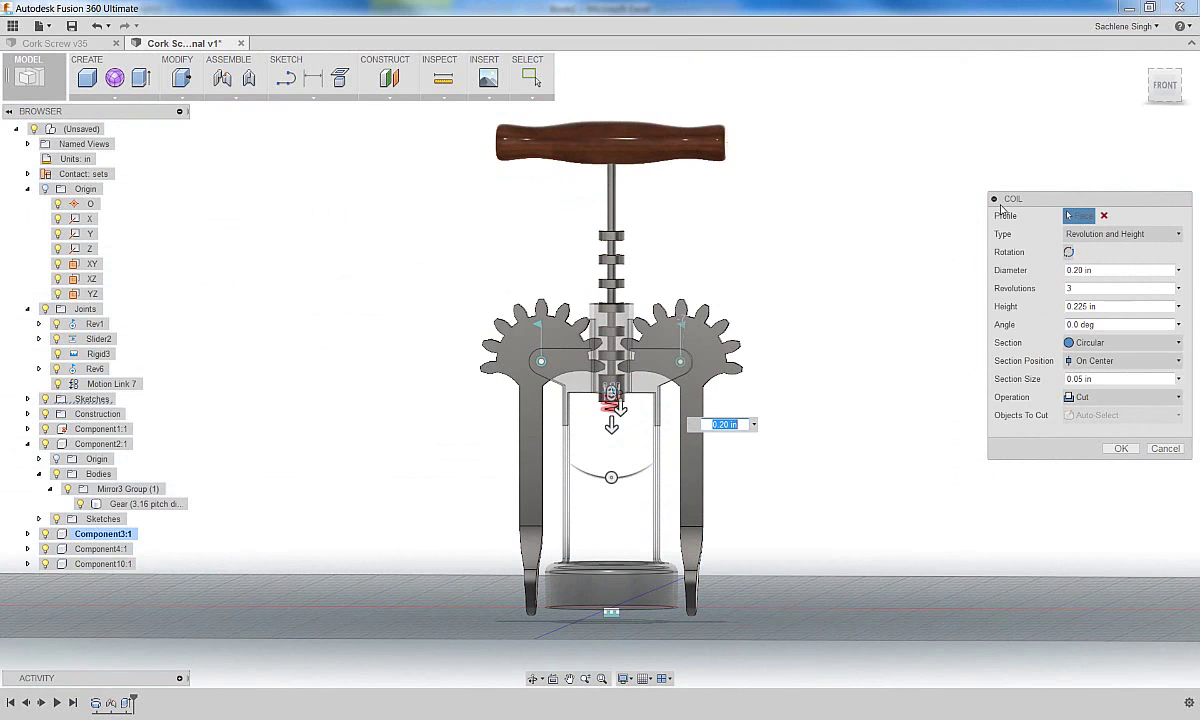
{"action": "left_click", "coordinate": [1166, 87]}
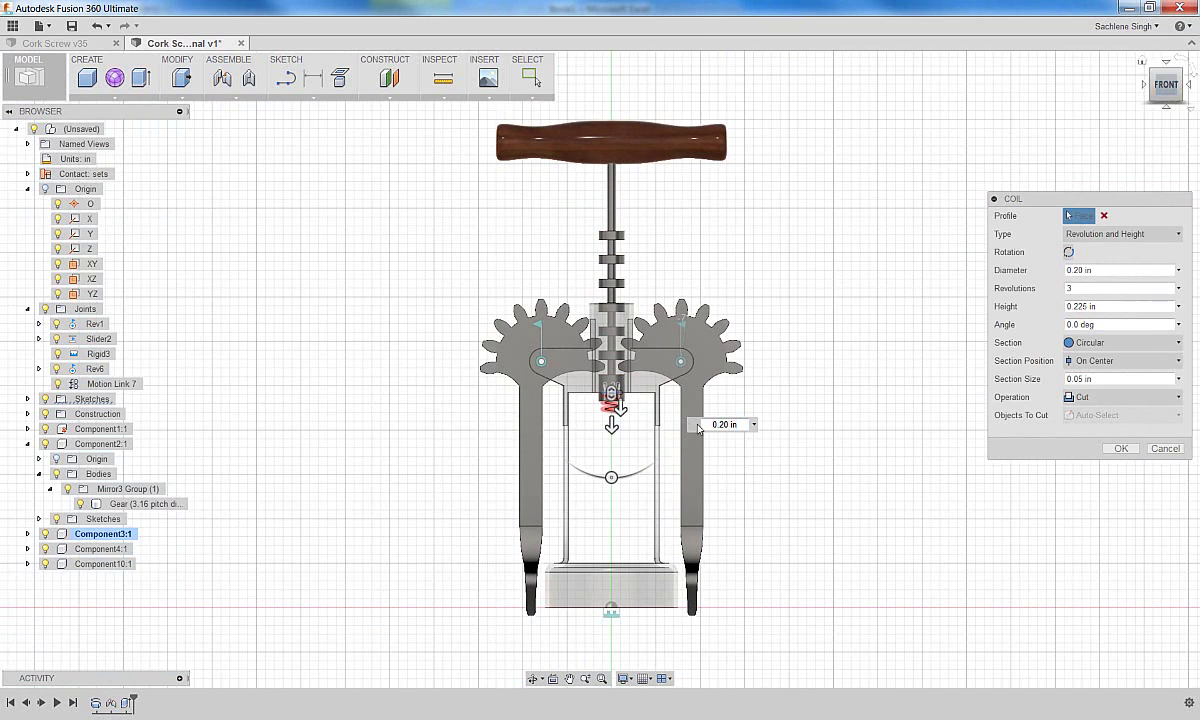
{"action": "left_click", "coordinate": [1090, 289]}
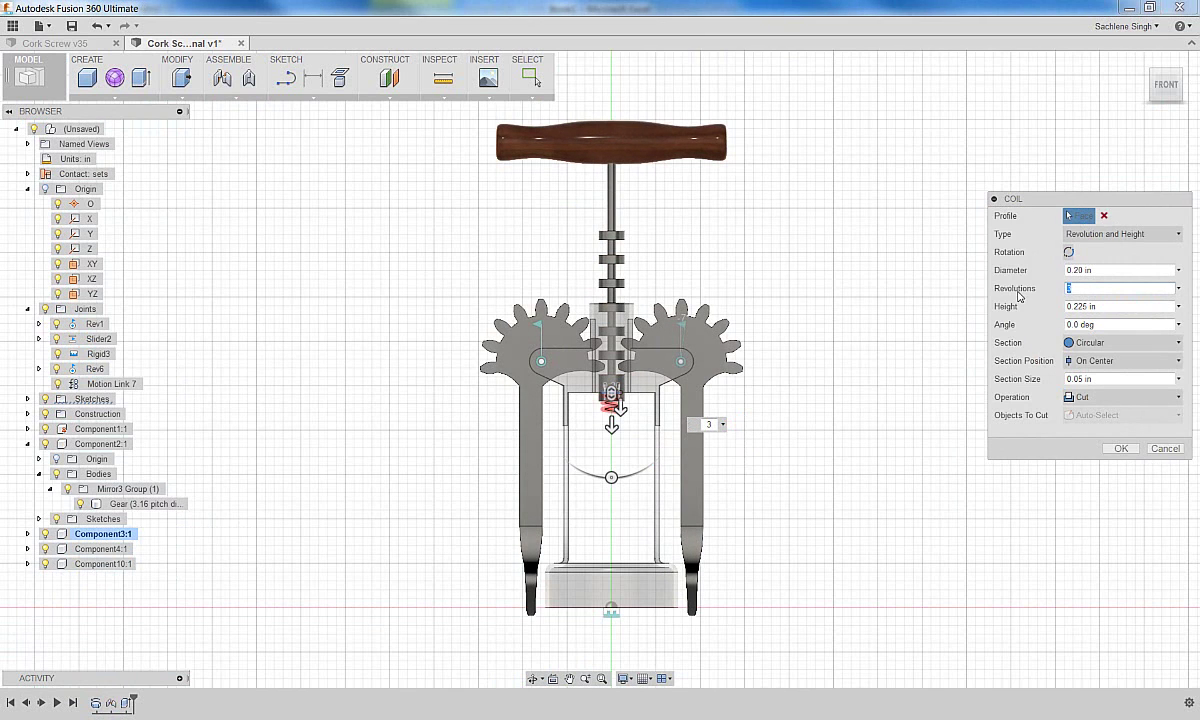
{"action": "type", "text": "5"}
{"action": "left_click_drag", "start_coordinate": [615, 418], "coordinate": [612, 541]}
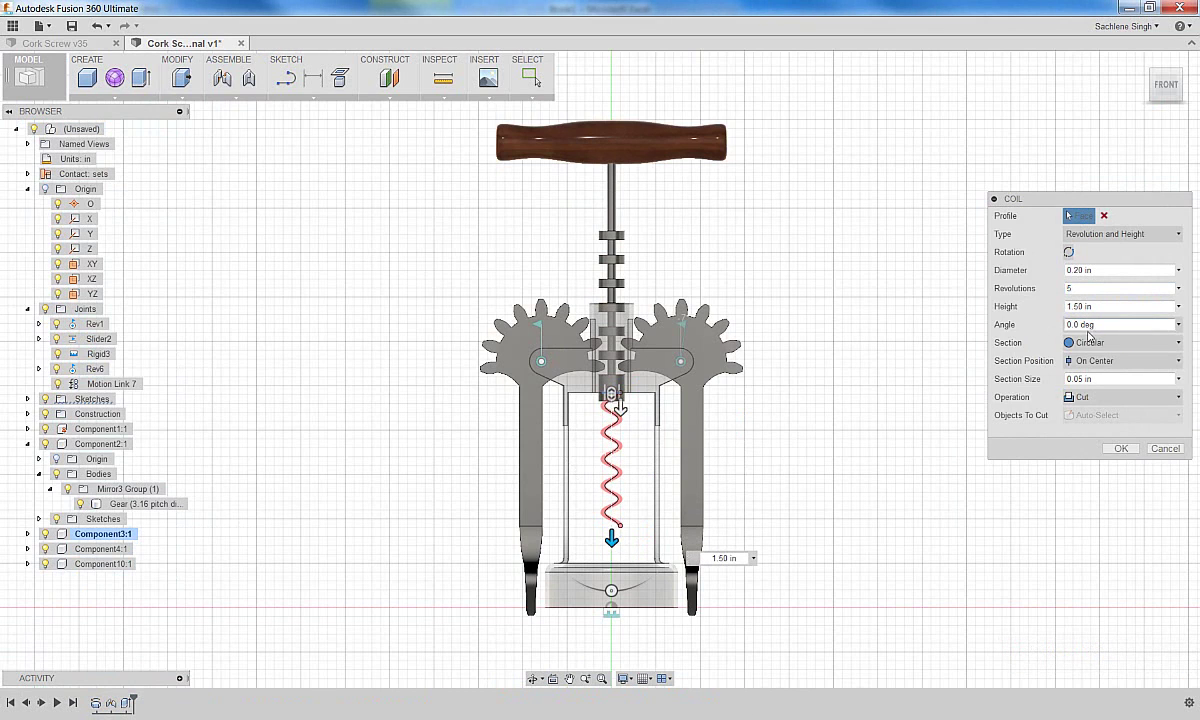
Give the coil a 0.10 in section and the Join operation, then create it
{"action": "left_click", "coordinate": [1090, 379]}
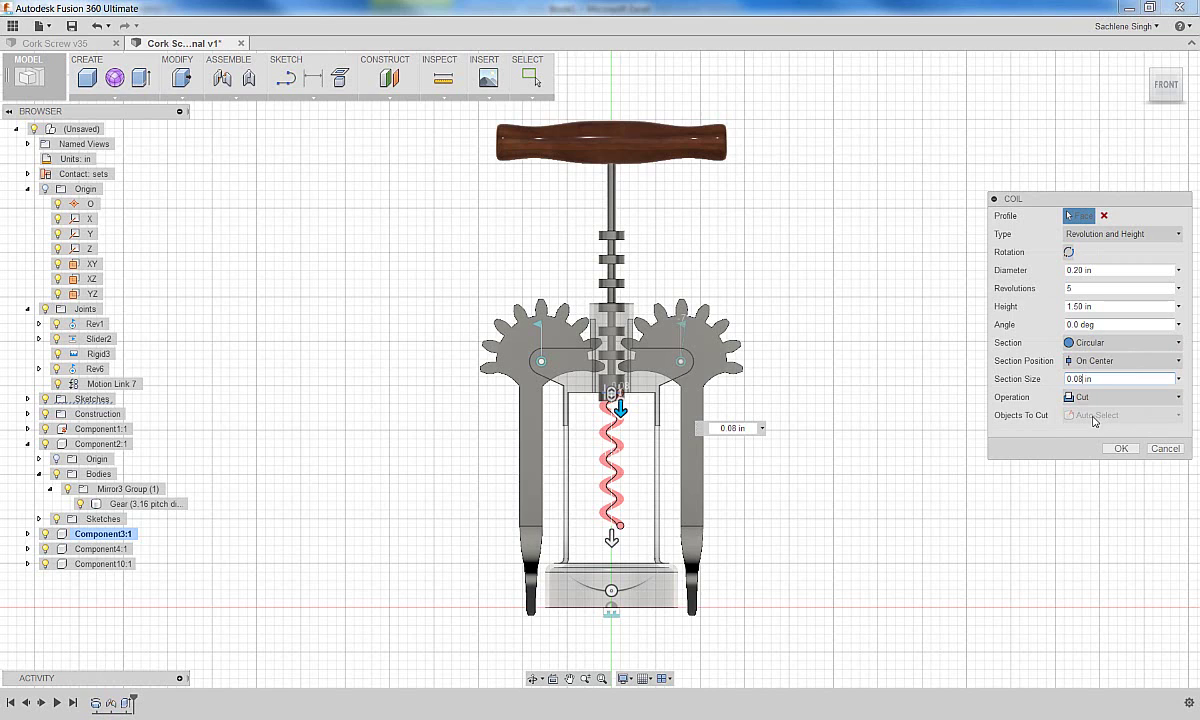
{"action": "left_click", "coordinate": [1095, 397]}
{"action": "left_click", "coordinate": [1087, 416]}
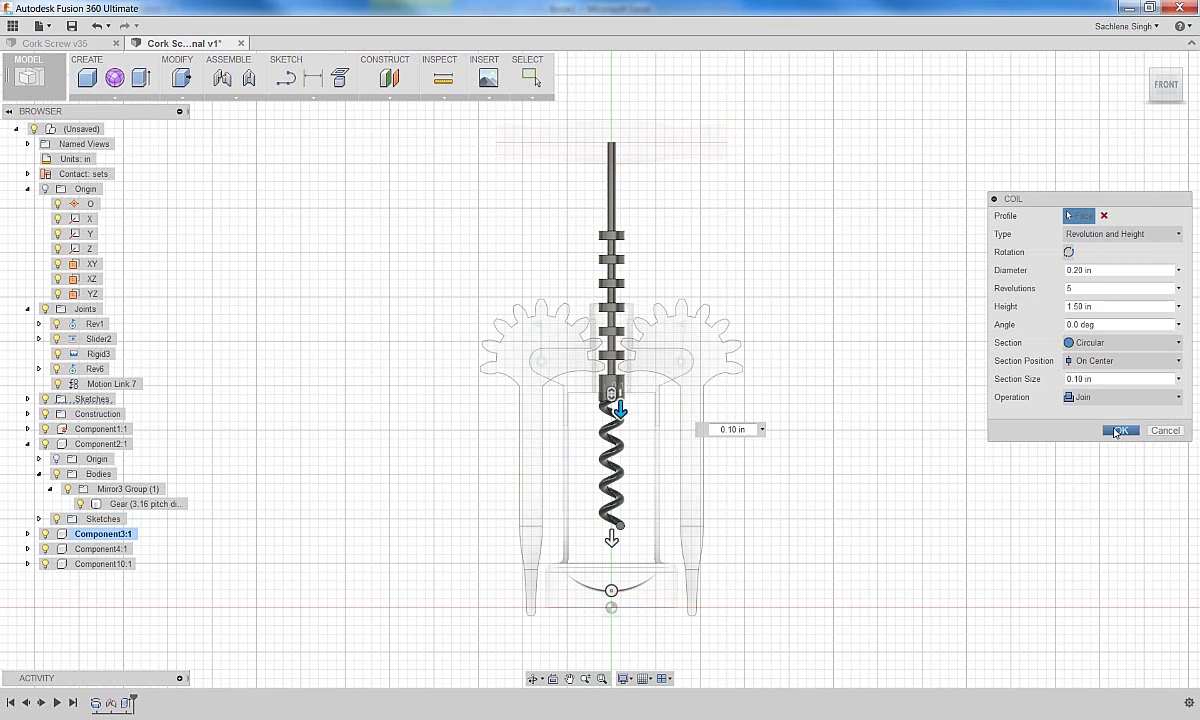
{"action": "left_click", "coordinate": [1117, 431]}
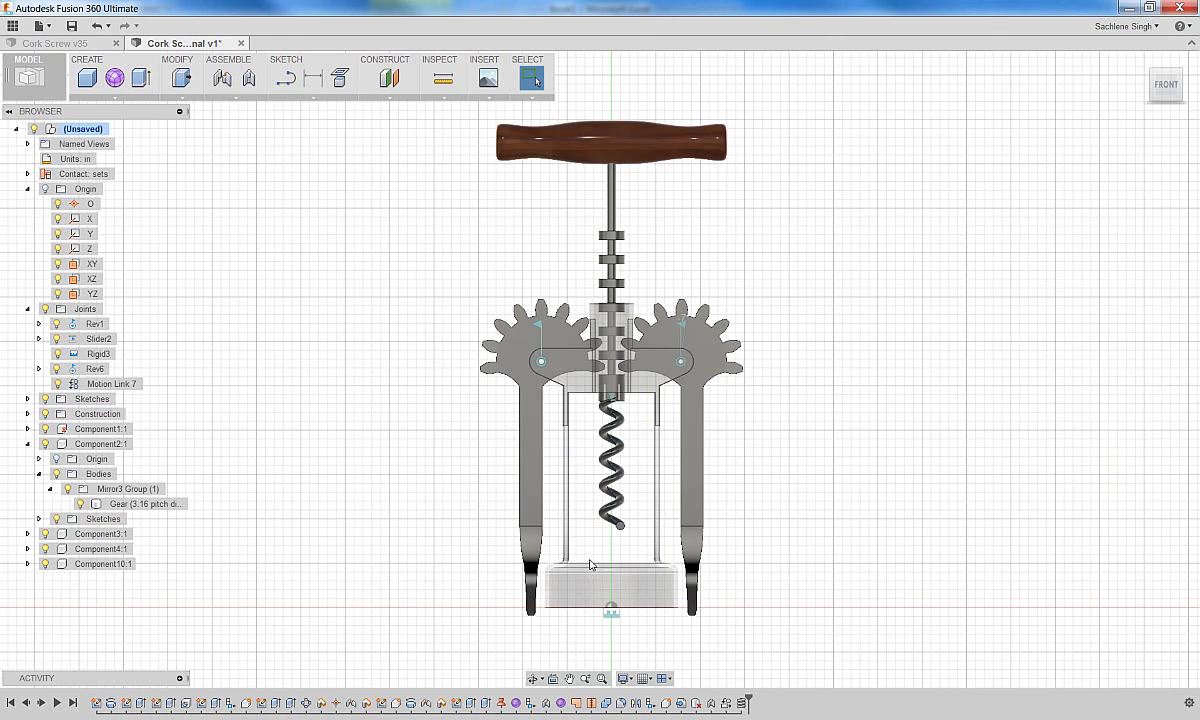
{"action": "scroll", "coordinate": [590, 555], "scroll_direction": "up", "scroll_amount": 3}
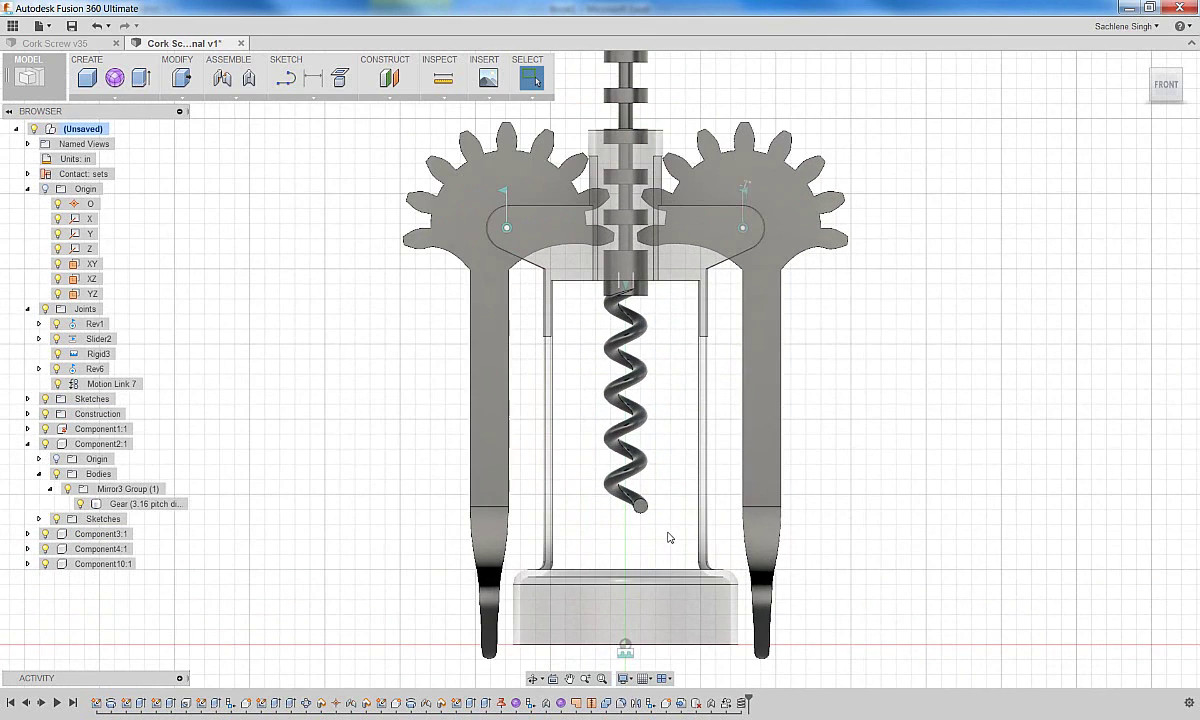
{"action": "key", "text": "F6"}
{"action": "scroll", "coordinate": [653, 529], "scroll_direction": "up", "scroll_amount": 3}
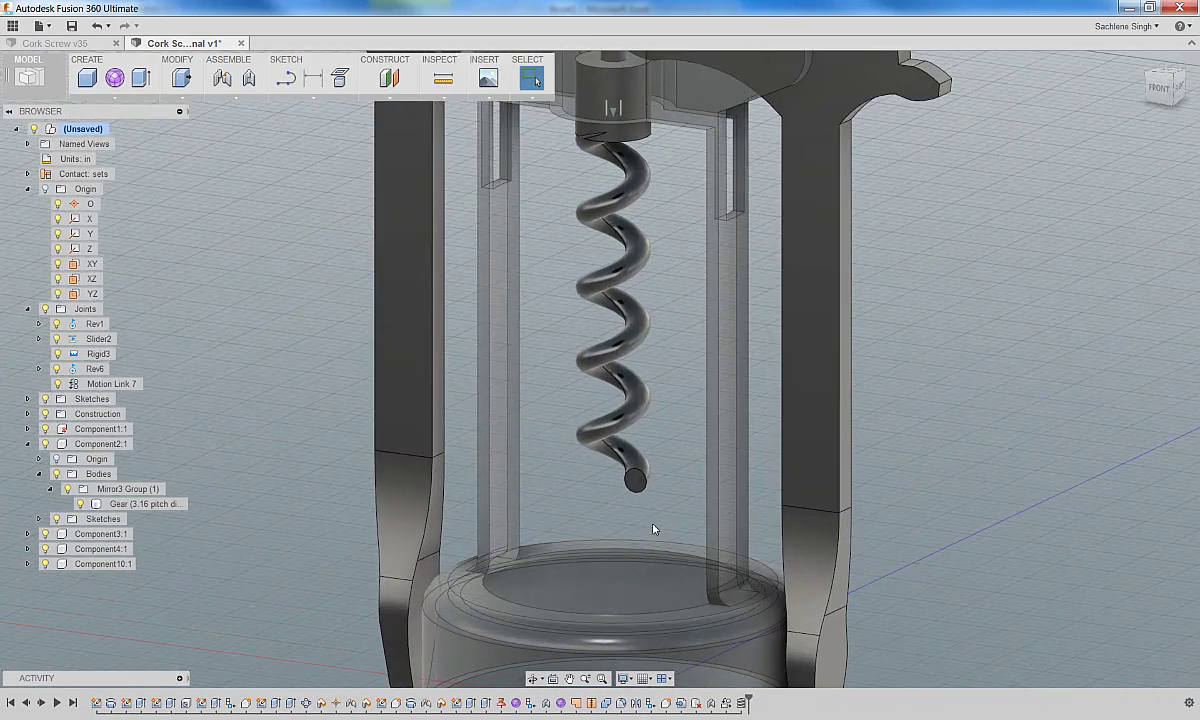
{"action": "middle_click_drag", "start_coordinate": [653, 529], "coordinate": [688, 404]}
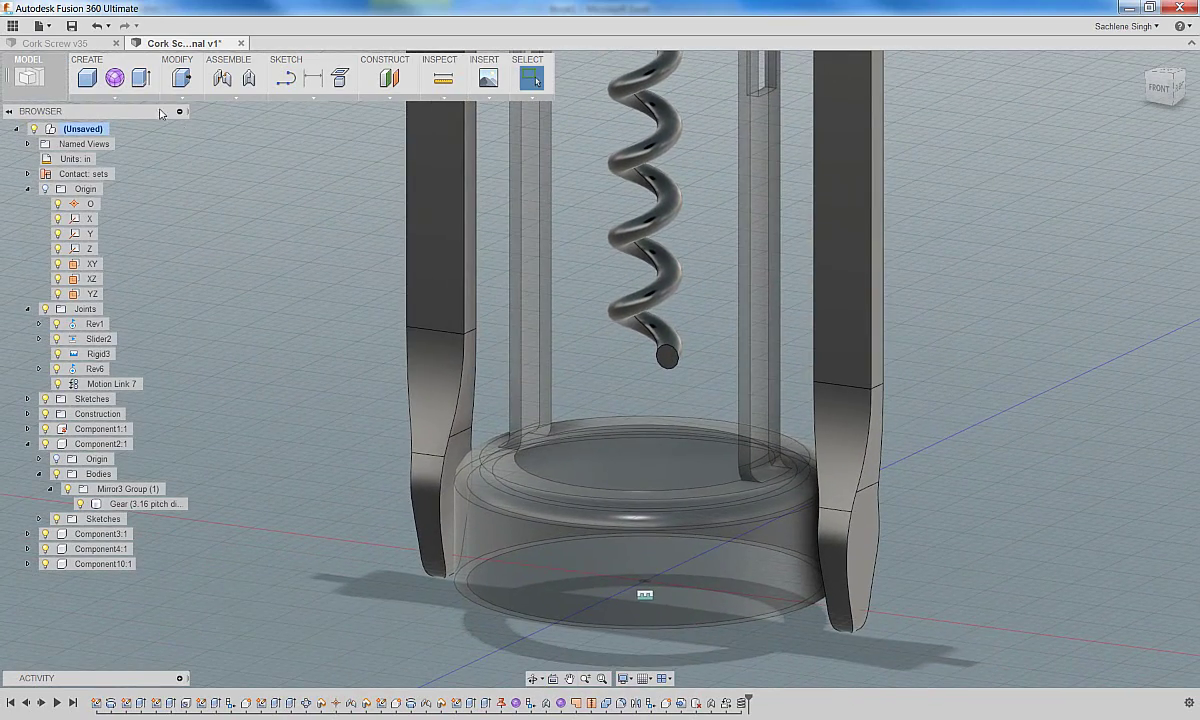
In Sculpt, extrude an 8-face freeform cylinder 0.26 in from the coil's circular end
{"action": "left_click", "coordinate": [116, 78]}
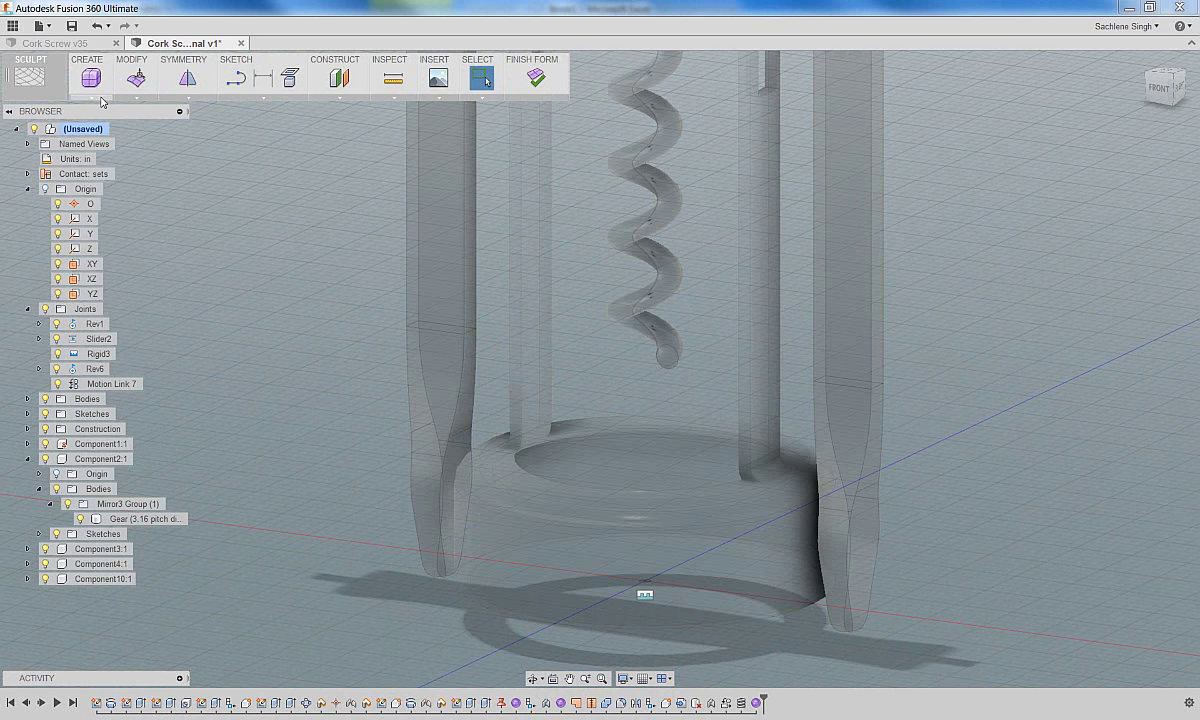
{"action": "left_click", "coordinate": [101, 101]}
{"action": "left_click", "coordinate": [95, 241]}
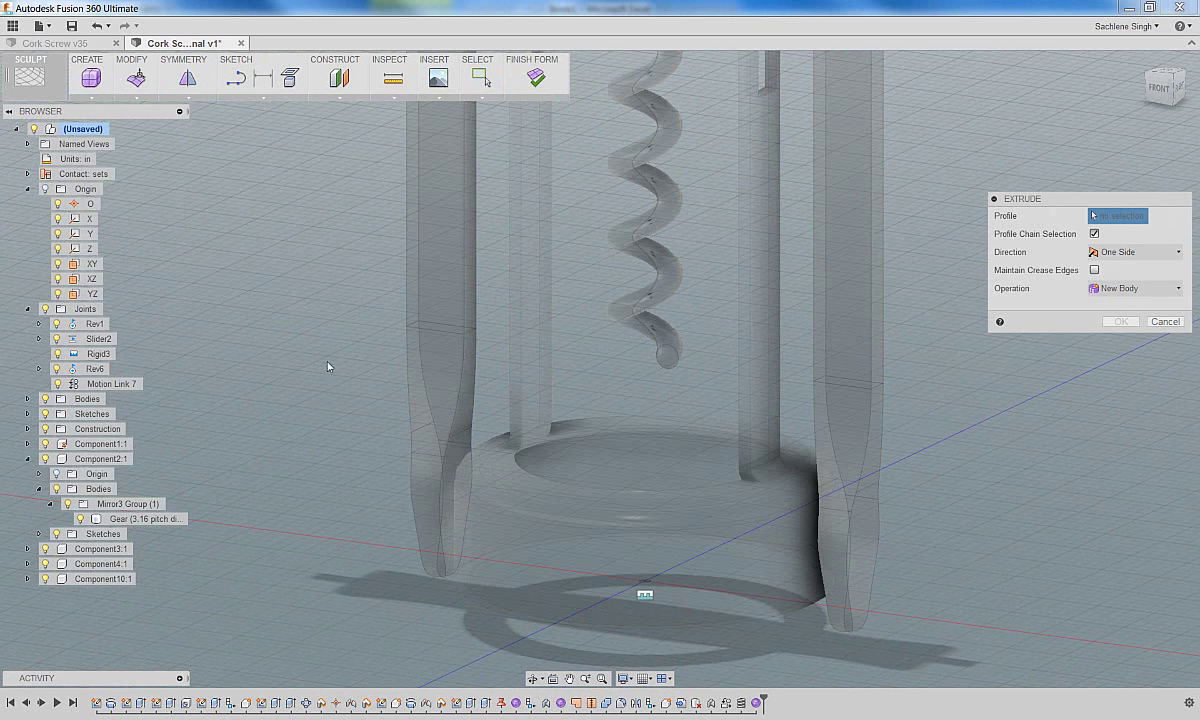
{"action": "left_click", "coordinate": [666, 359]}
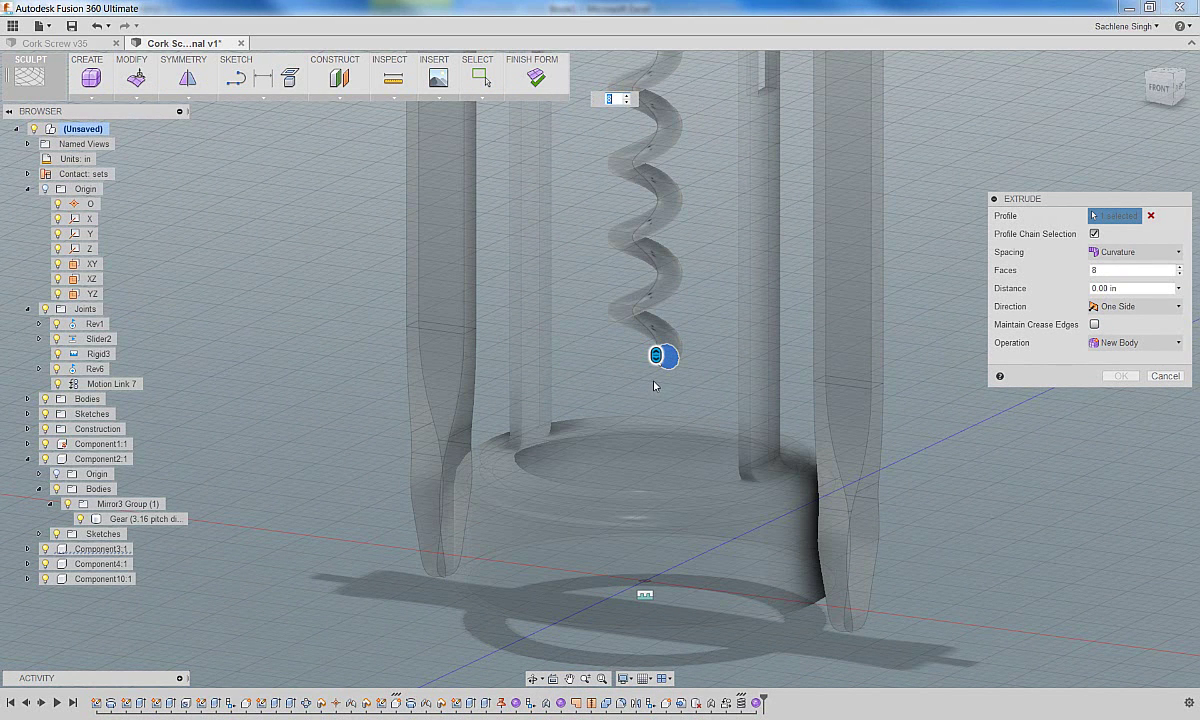
{"action": "scroll", "coordinate": [660, 358], "scroll_direction": "up", "scroll_amount": 4}
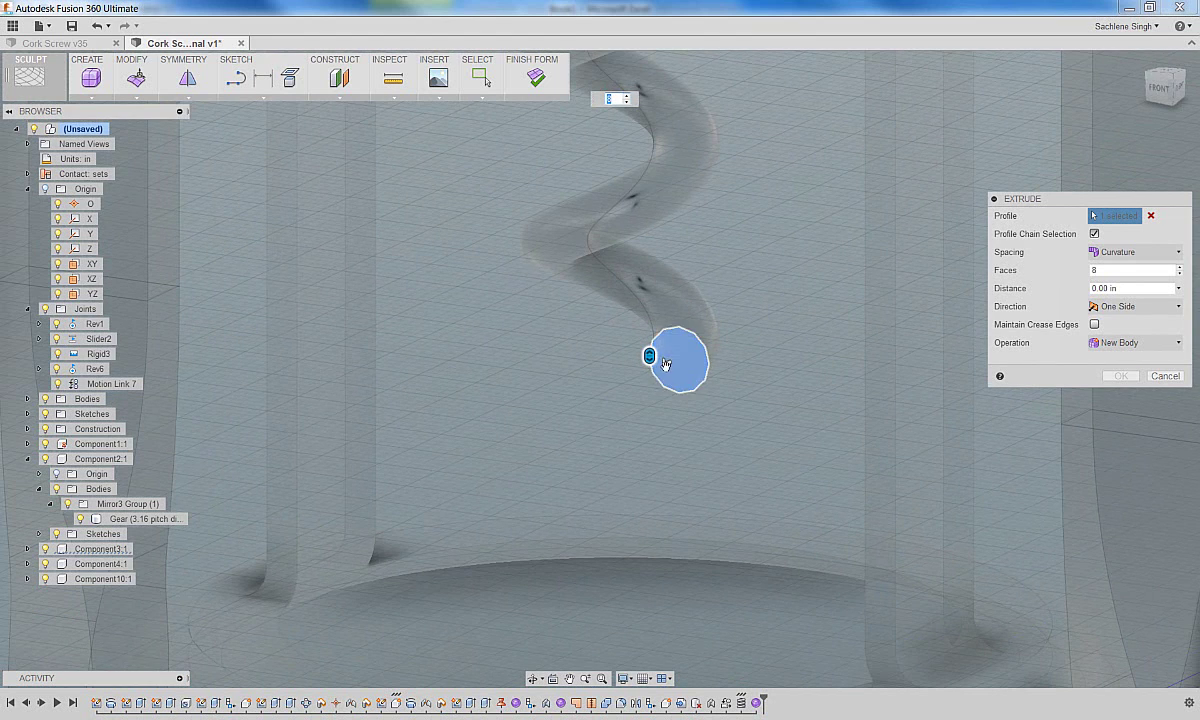
{"action": "left_click_drag", "start_coordinate": [656, 355], "coordinate": [583, 384]}
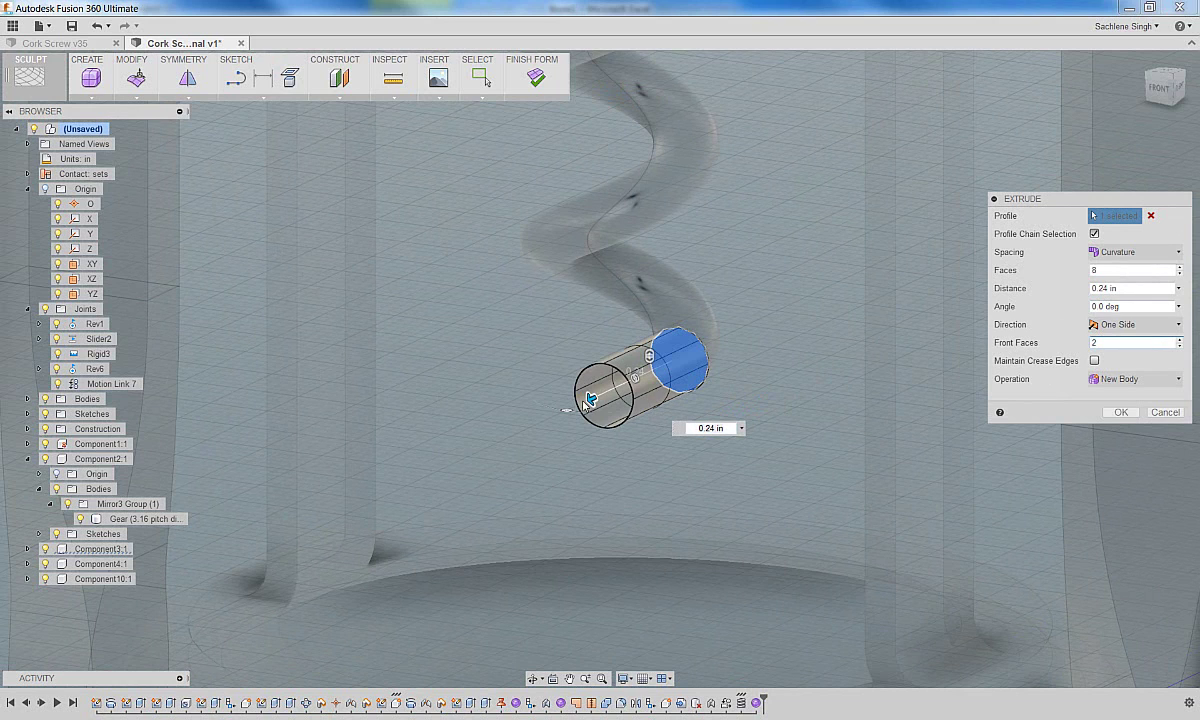
{"action": "left_click_drag", "start_coordinate": [590, 400], "coordinate": [582, 404]}
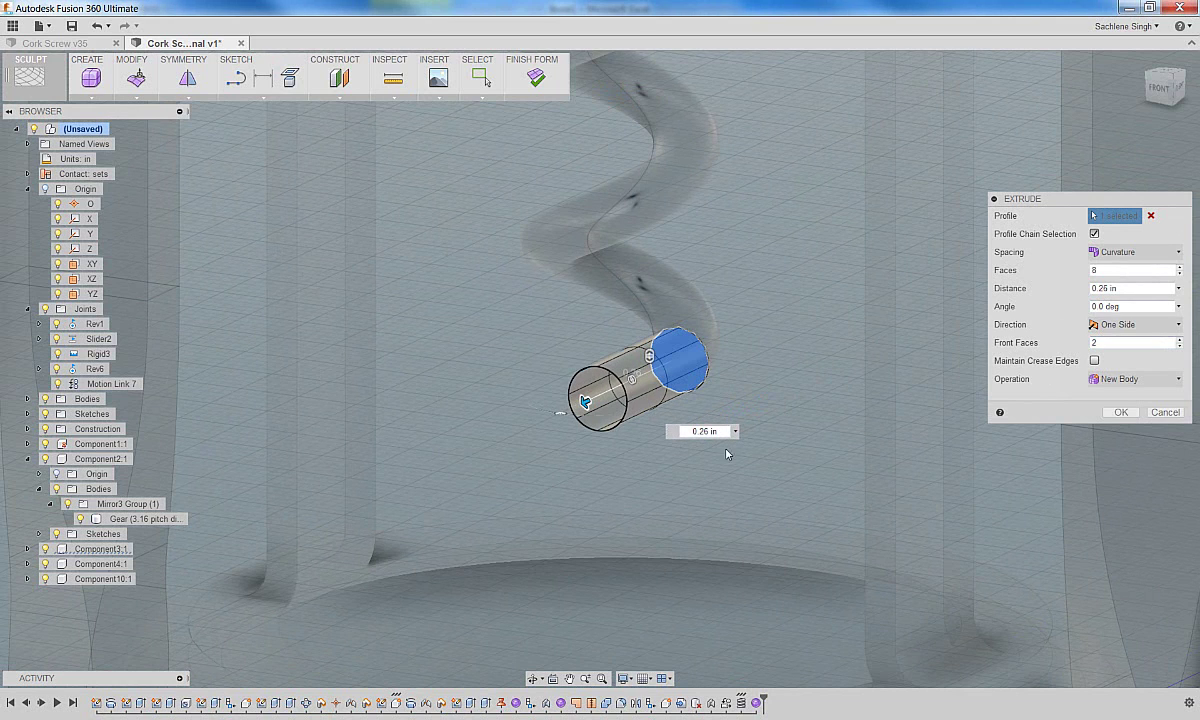
{"action": "left_click", "coordinate": [1120, 413]}
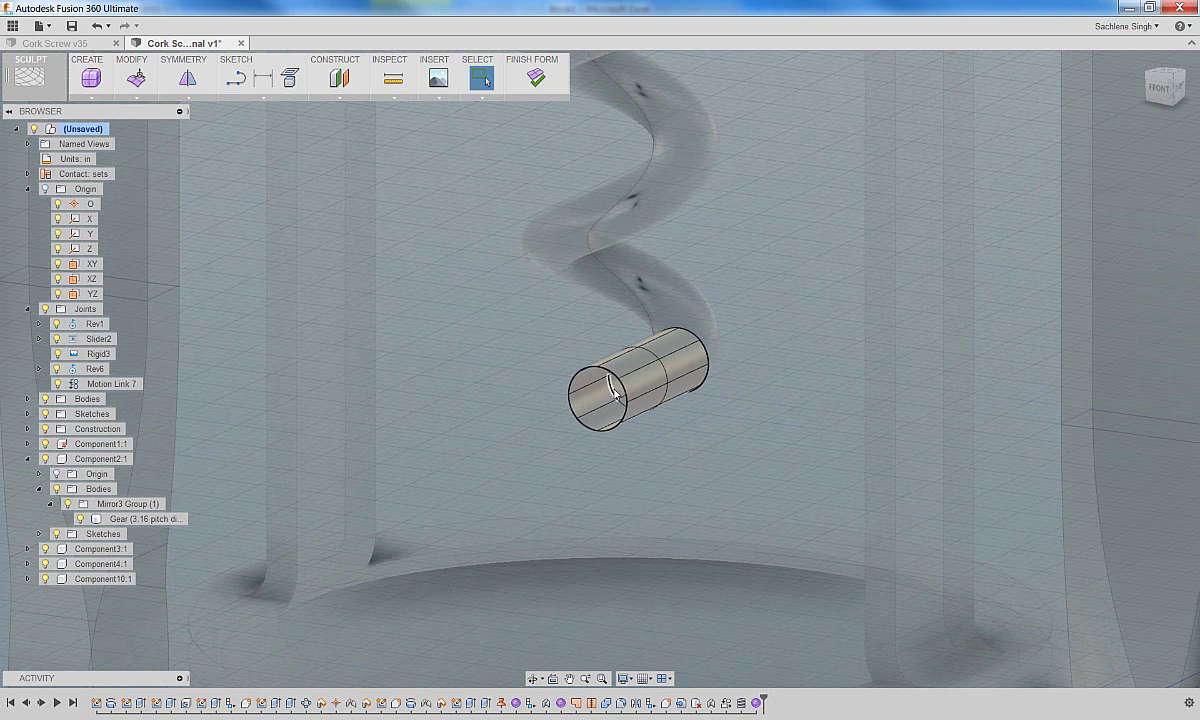
Bend the tube end downward with Edit Form and scale its end face to 0.055
{"action": "left_click", "coordinate": [137, 78]}
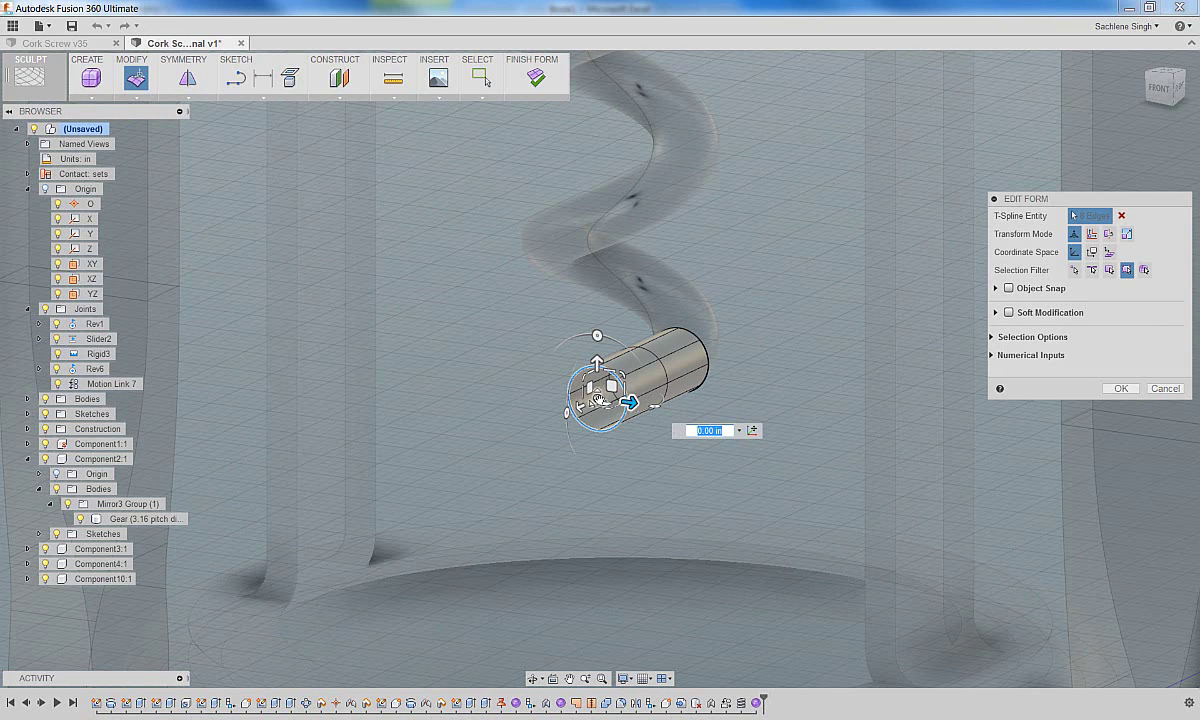
{"action": "left_click_drag", "start_coordinate": [612, 386], "coordinate": [552, 405]}
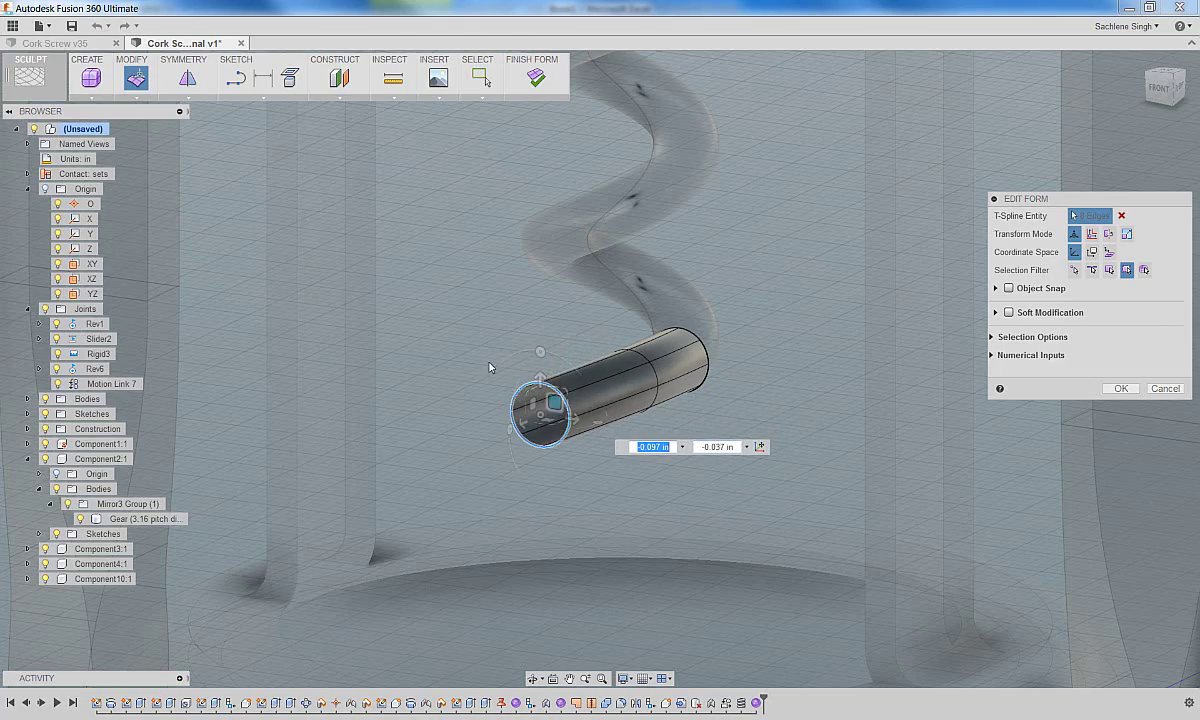
{"action": "middle_click_drag", "start_coordinate": [490, 364], "coordinate": [528, 517], "text": "shift"}
{"action": "left_click_drag", "start_coordinate": [605, 412], "coordinate": [598, 437]}
{"action": "double_click", "coordinate": [637, 354]}
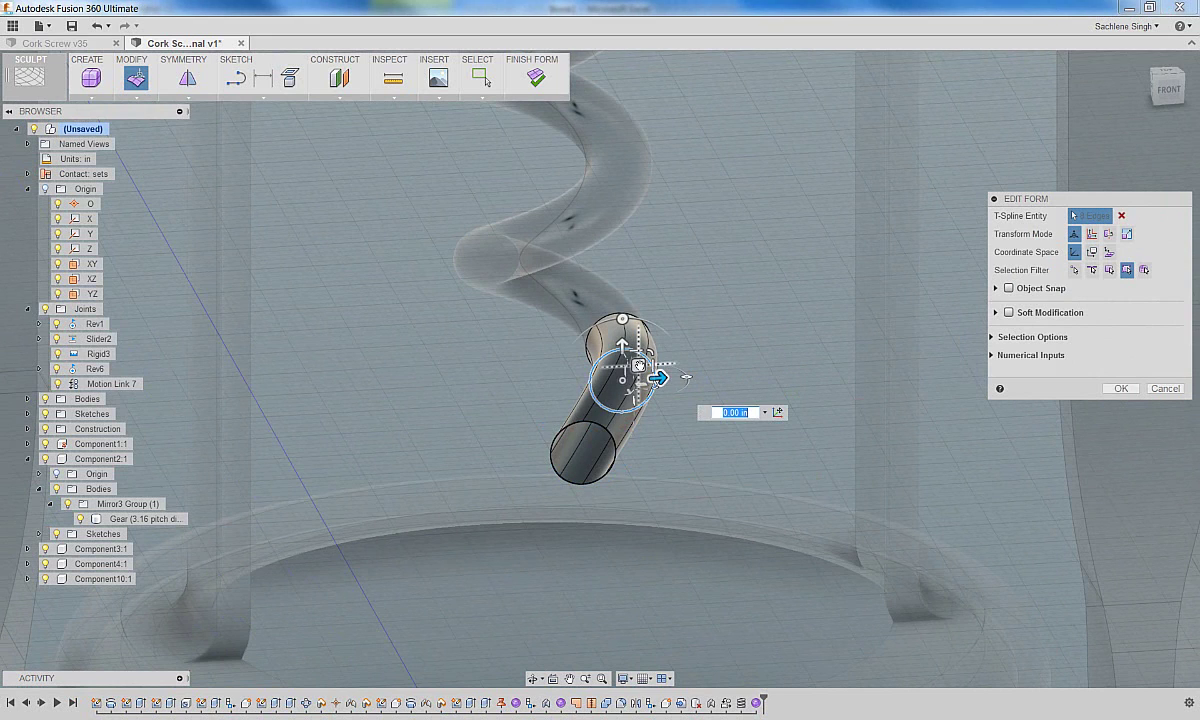
{"action": "mouse_move", "coordinate": [638, 367]}
{"action": "left_mouse_down"}
{"action": "mouse_move", "coordinate": [625, 384]}
{"action": "mouse_move", "coordinate": [638, 390]}
{"action": "left_mouse_up"}
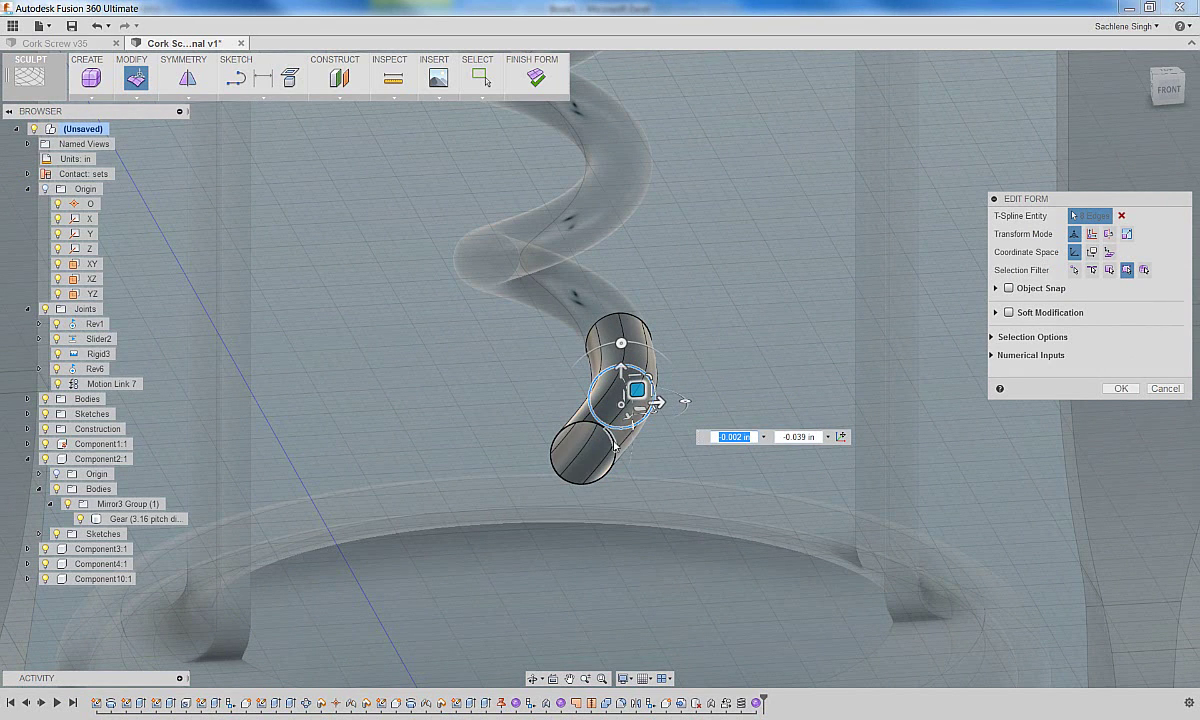
{"action": "left_click", "coordinate": [590, 452]}
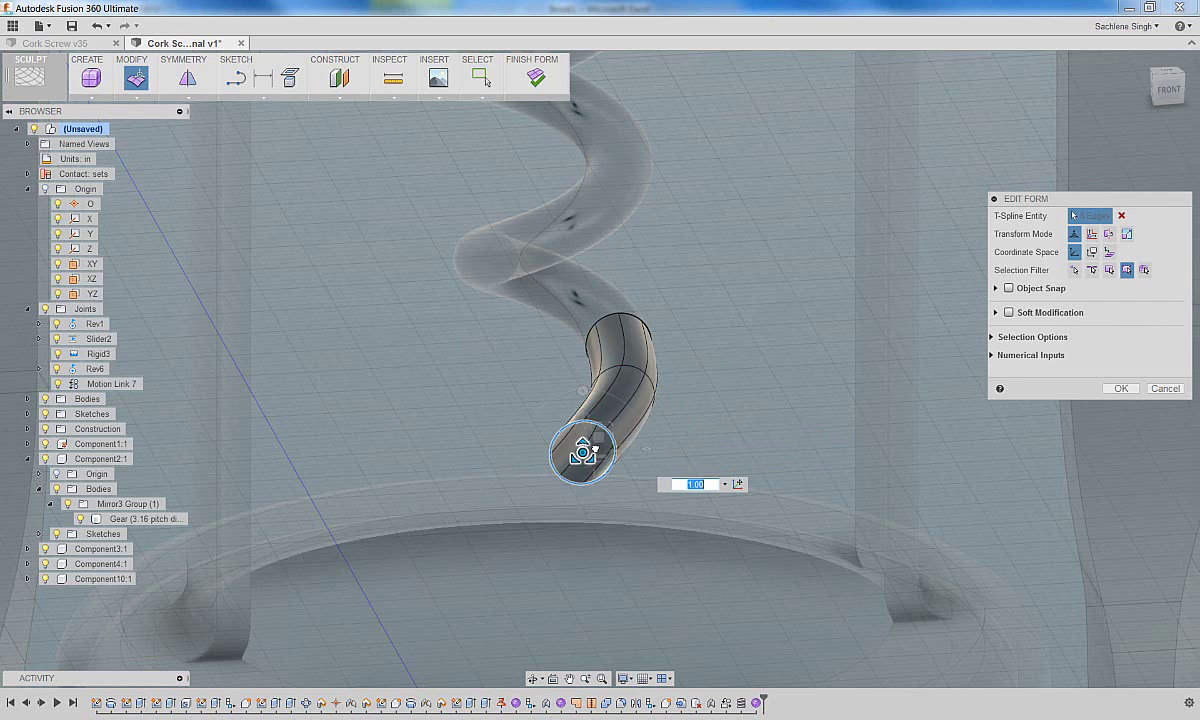
{"action": "left_click_drag", "start_coordinate": [595, 452], "coordinate": [499, 497]}
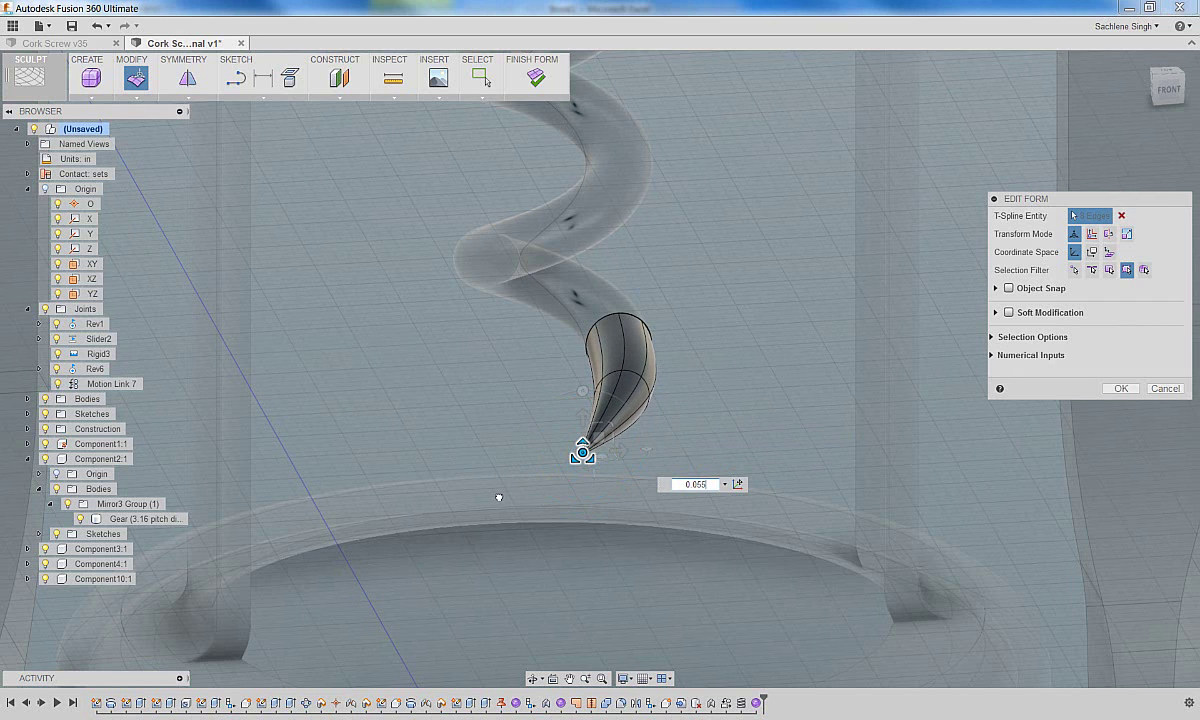
{"action": "key", "text": "Return"}
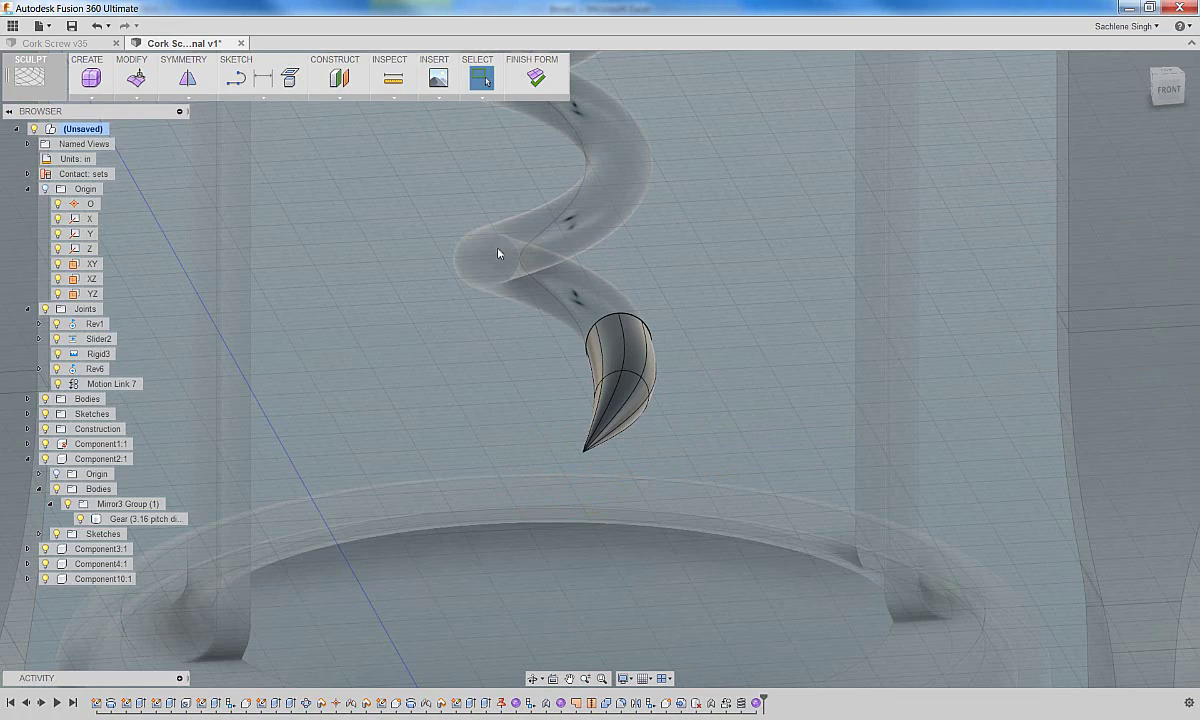
Finish the form as a solid body, reopening it from the timeline and finishing again
{"action": "left_click", "coordinate": [536, 77]}
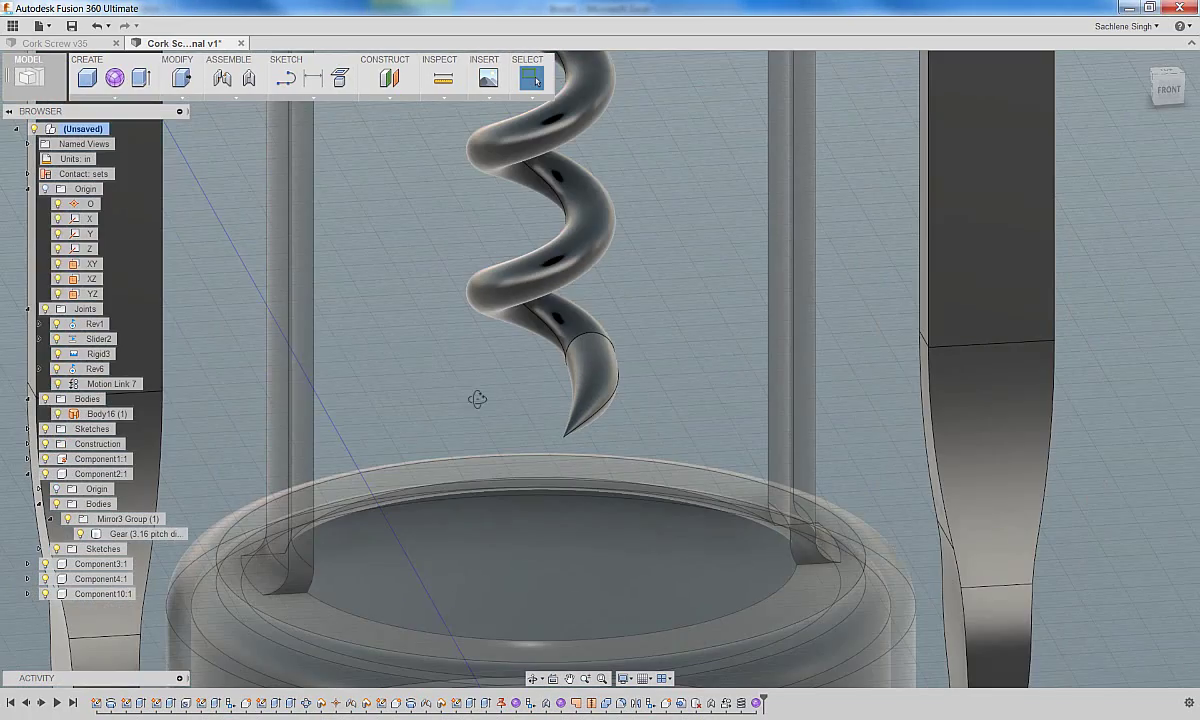
{"action": "middle_click_drag", "start_coordinate": [477, 399], "coordinate": [447, 407], "text": "shift"}
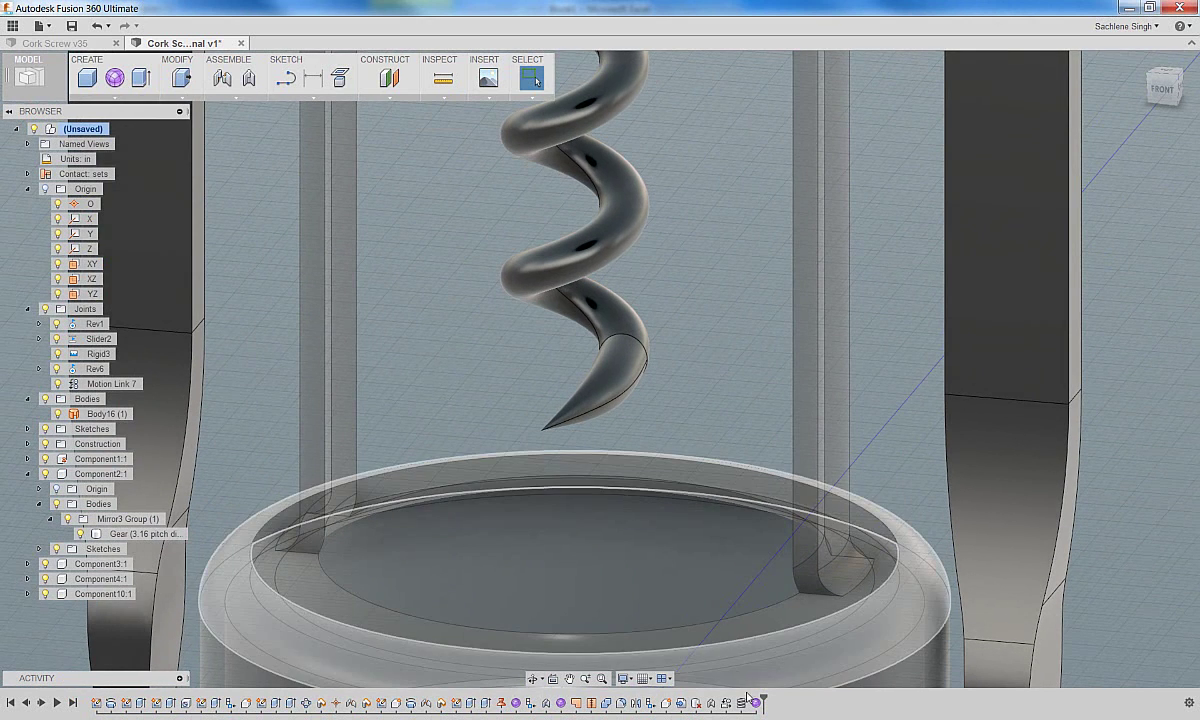
{"action": "right_click", "coordinate": [755, 700]}
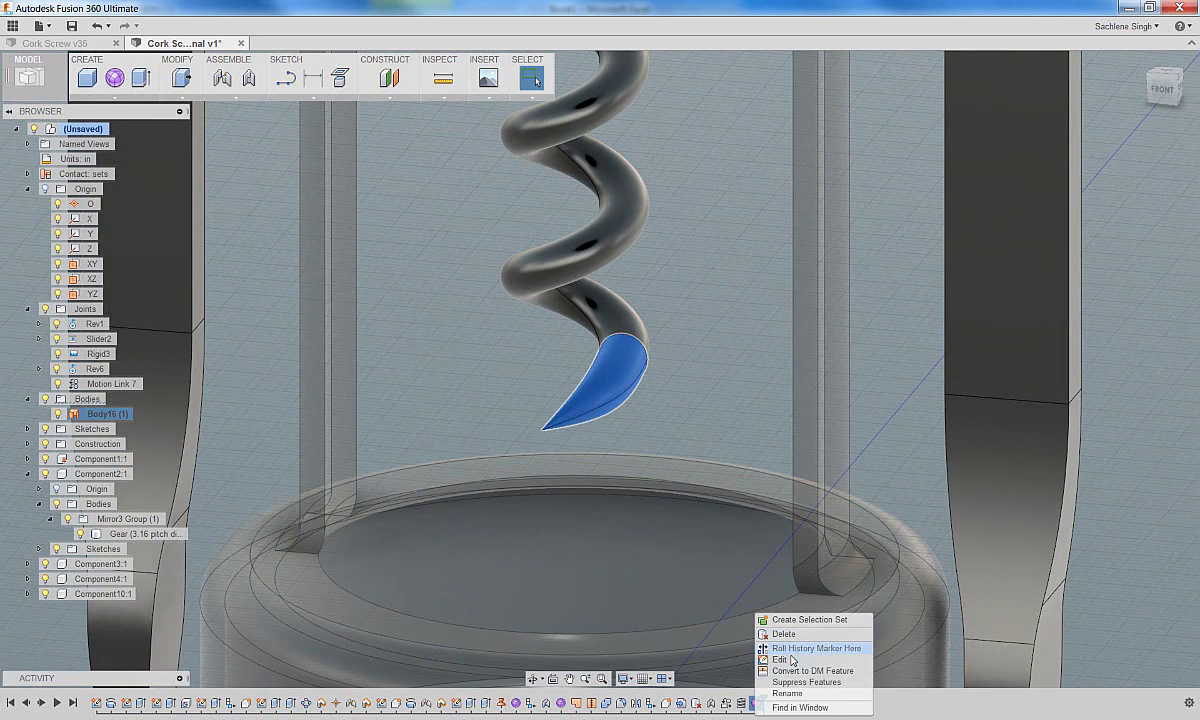
{"action": "left_click", "coordinate": [789, 660]}
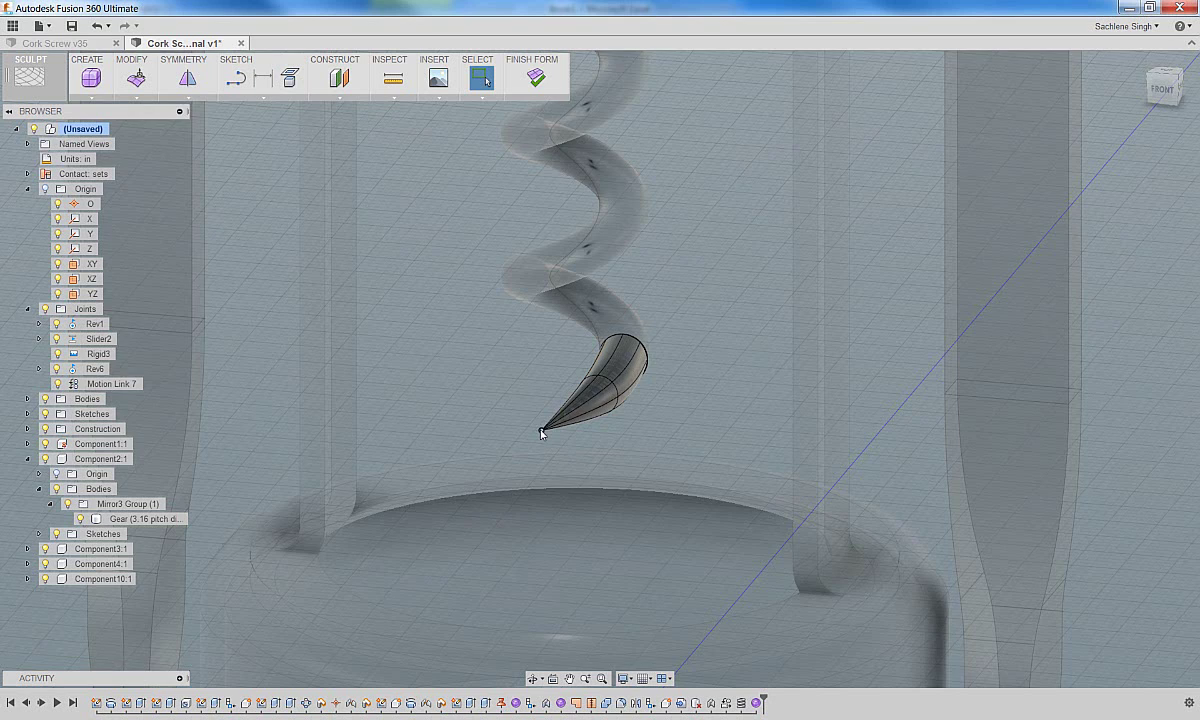
{"action": "scroll", "coordinate": [541, 433], "scroll_direction": "up", "scroll_amount": 2}
{"action": "scroll", "coordinate": [558, 459], "scroll_direction": "up", "scroll_amount": 2}
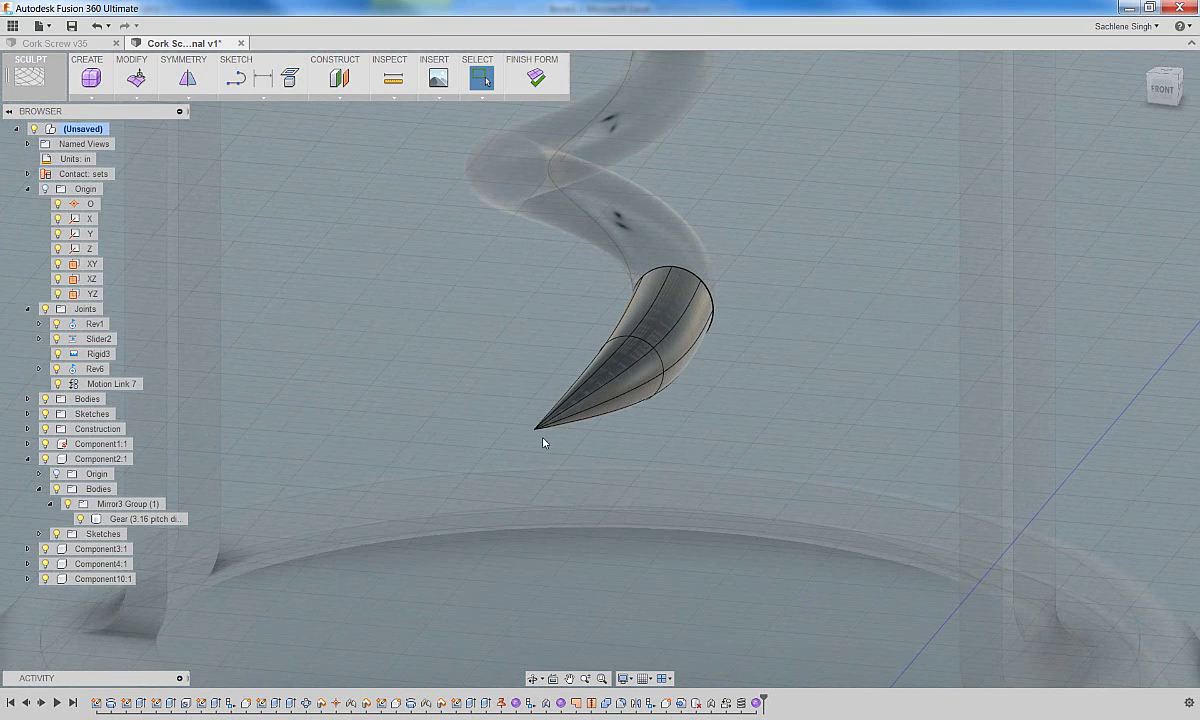
{"action": "left_click", "coordinate": [530, 78]}
Return to the Home view and select Component2:1 in the browser
{"action": "scroll", "coordinate": [527, 405], "scroll_direction": "up", "scroll_amount": 4}
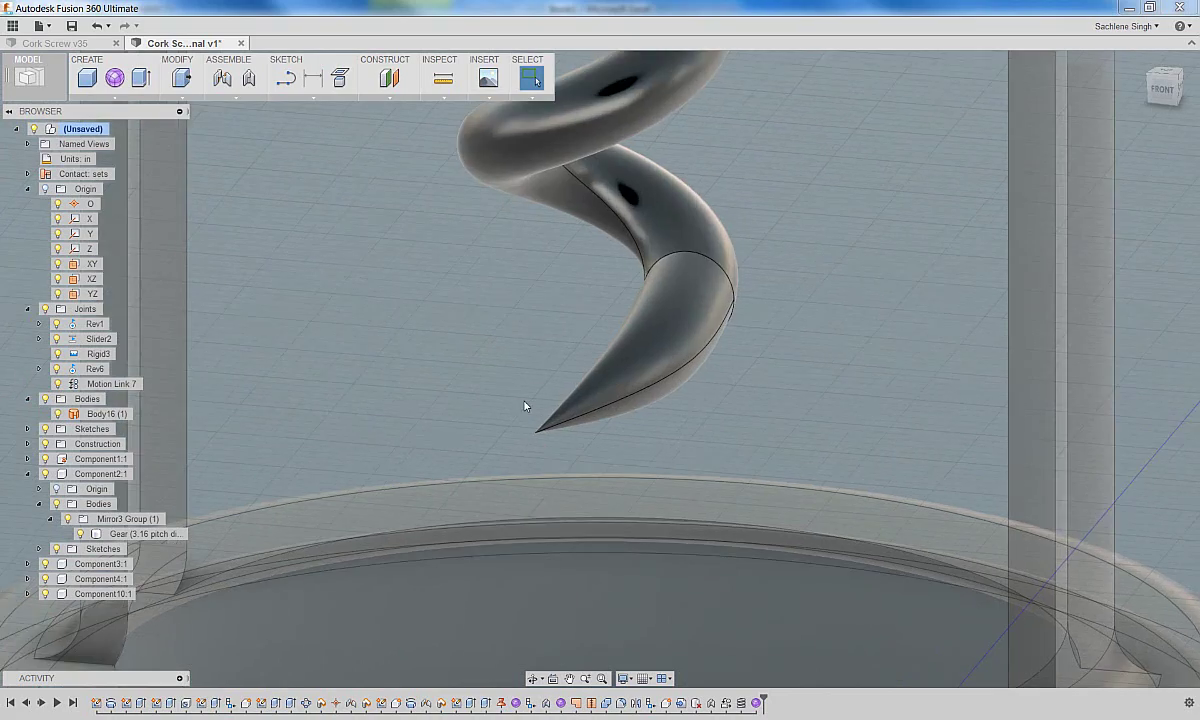
{"action": "scroll", "coordinate": [527, 405], "scroll_direction": "down", "scroll_amount": 5}
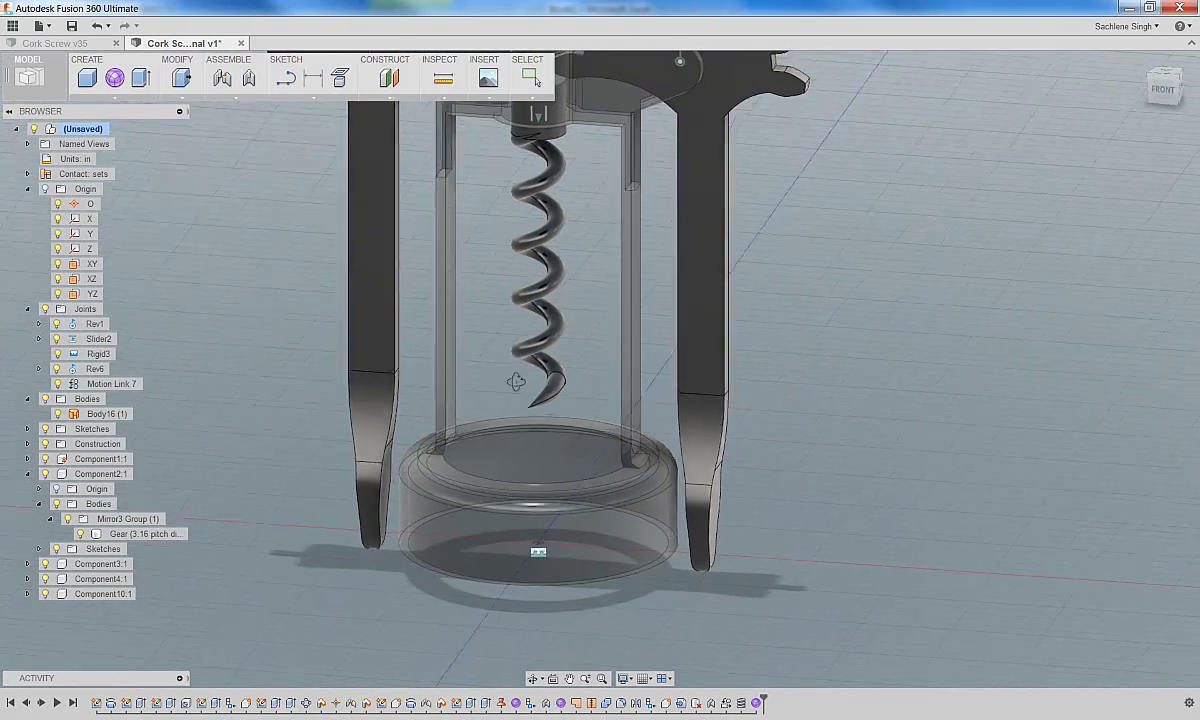
{"action": "mouse_move", "coordinate": [522, 380]}
{"action": "middle_mouse_down", "text": "shift"}
{"action": "mouse_move", "coordinate": [760, 360]}
{"action": "mouse_move", "coordinate": [518, 402]}
{"action": "middle_mouse_up", "text": "shift"}
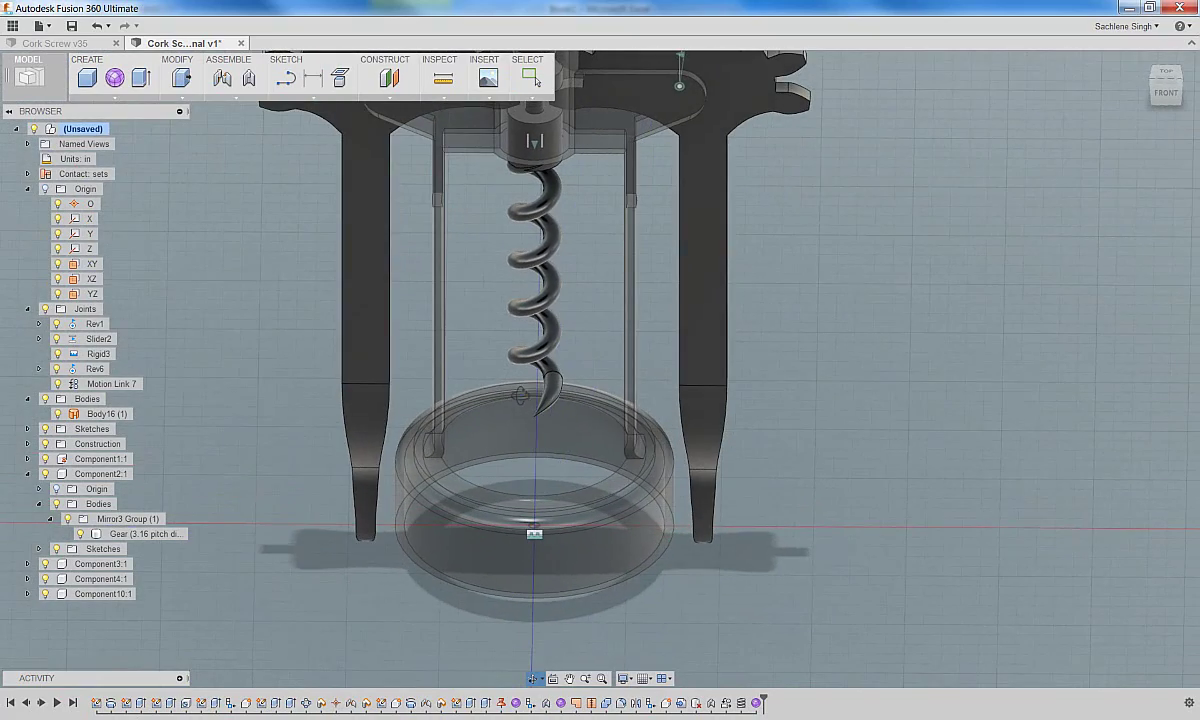
{"action": "scroll", "coordinate": [560, 390], "scroll_direction": "down", "scroll_amount": 3}
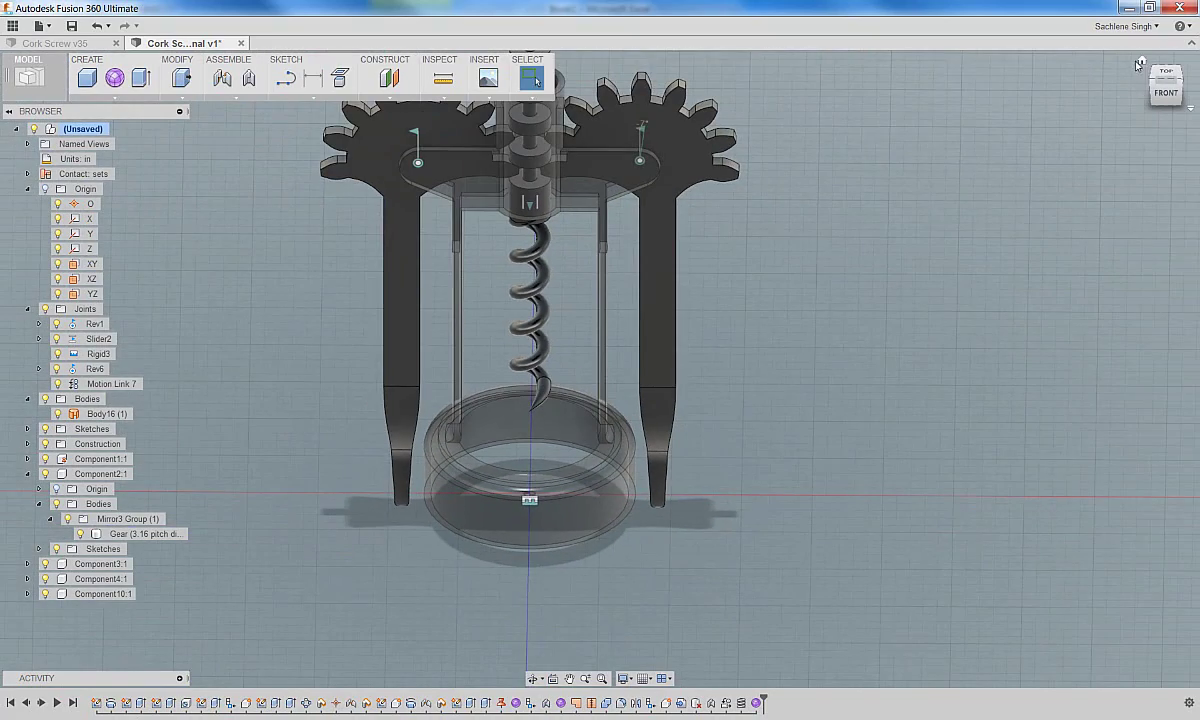
{"action": "left_click", "coordinate": [1143, 62]}
{"action": "mouse_move", "coordinate": [740, 480]}
{"action": "middle_mouse_down", "text": "shift"}
{"action": "mouse_move", "coordinate": [785, 463]}
{"action": "mouse_move", "coordinate": [780, 453]}
{"action": "mouse_move", "coordinate": [781, 476]}
{"action": "middle_mouse_up", "text": "shift"}
{"action": "left_click", "coordinate": [108, 475]}
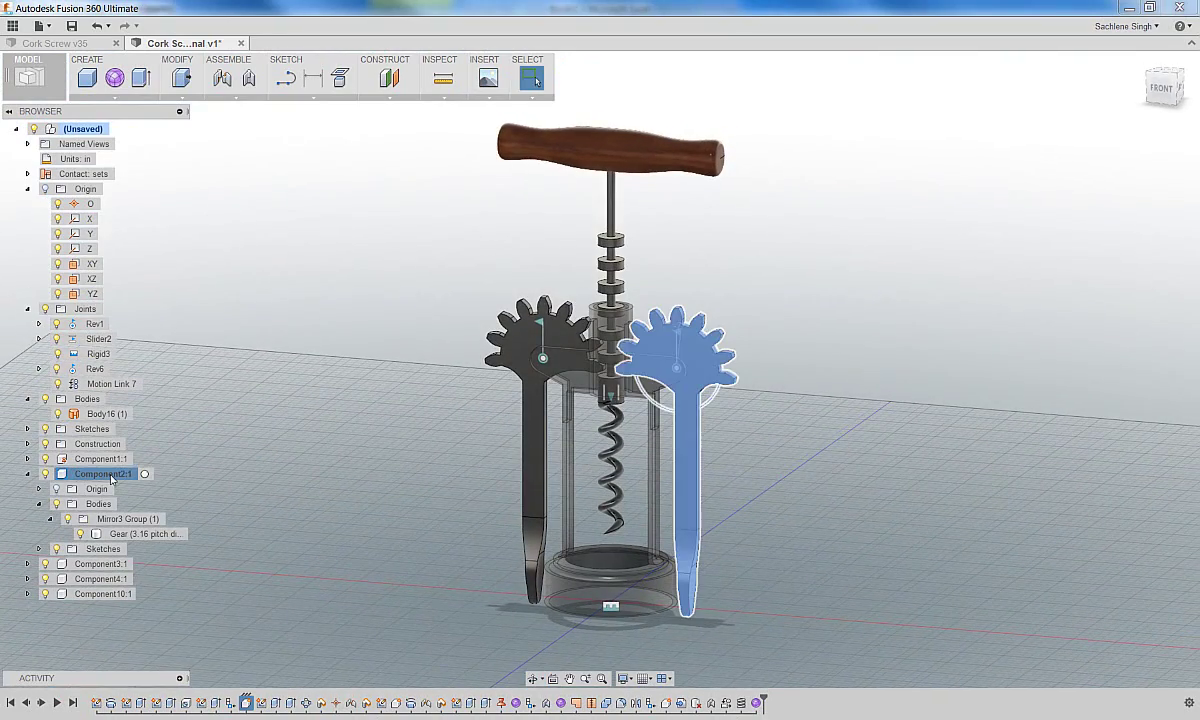
Set Component1:1's opacity to 100 so the housing is fully opaque
{"action": "left_click", "coordinate": [27, 474]}
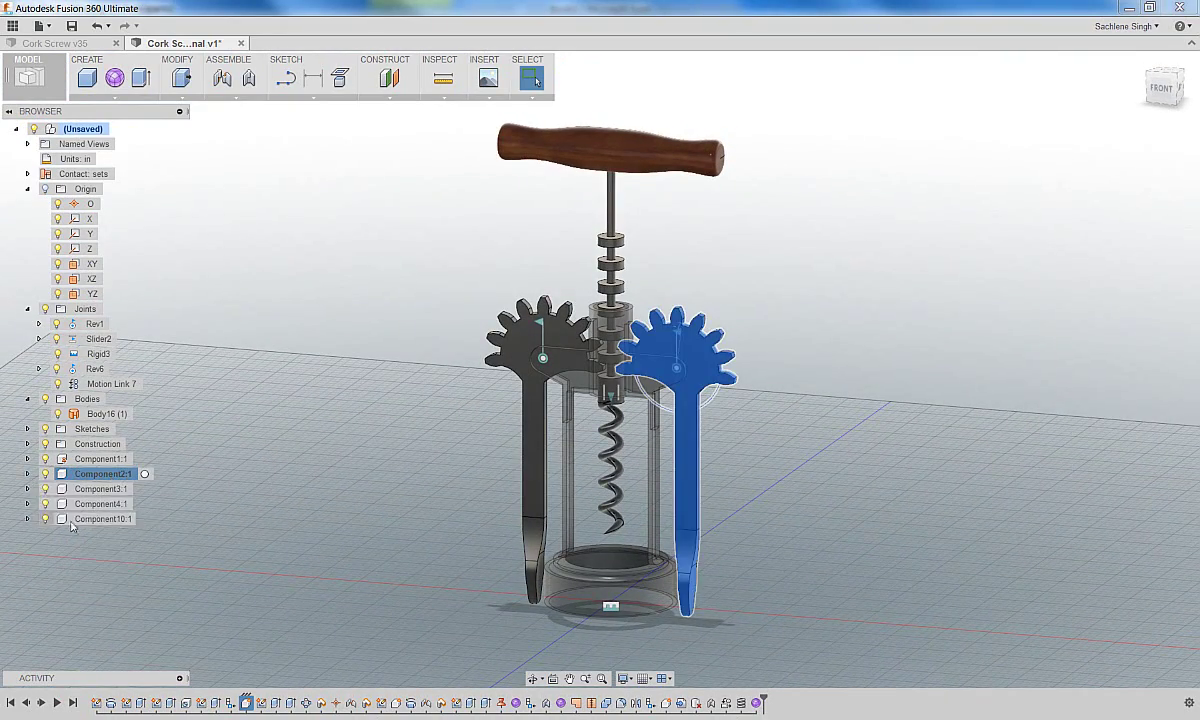
{"action": "right_click", "coordinate": [90, 458]}
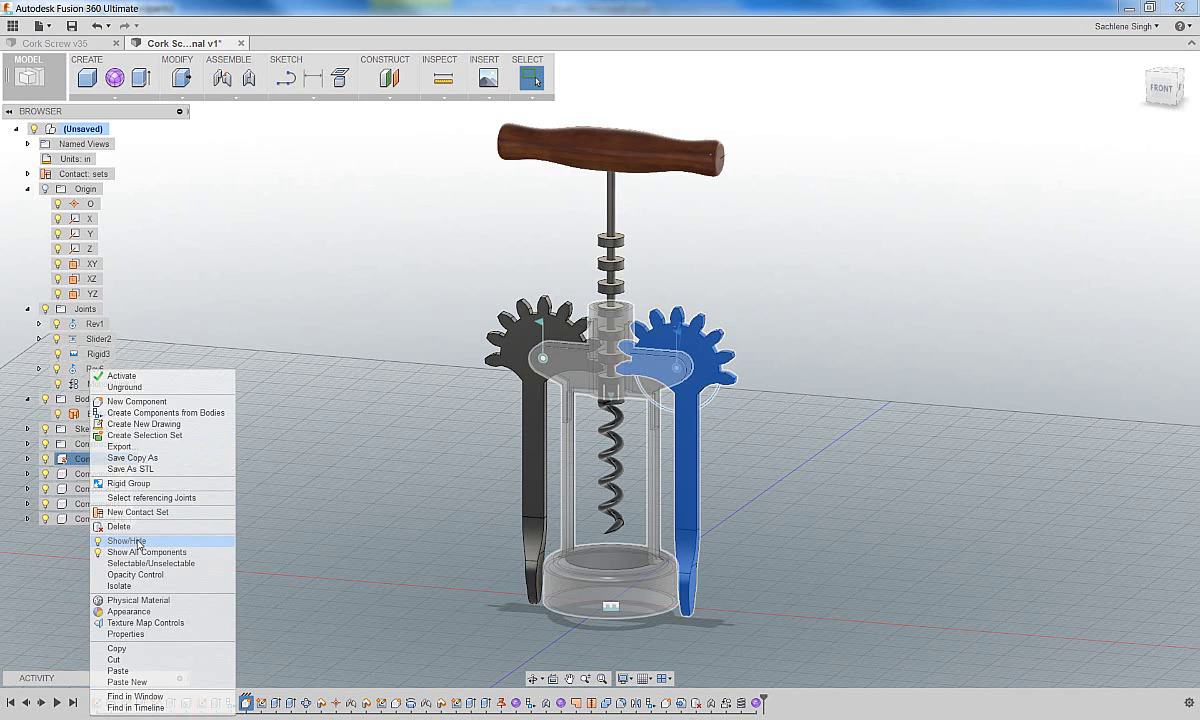
{"action": "left_click", "coordinate": [135, 574]}
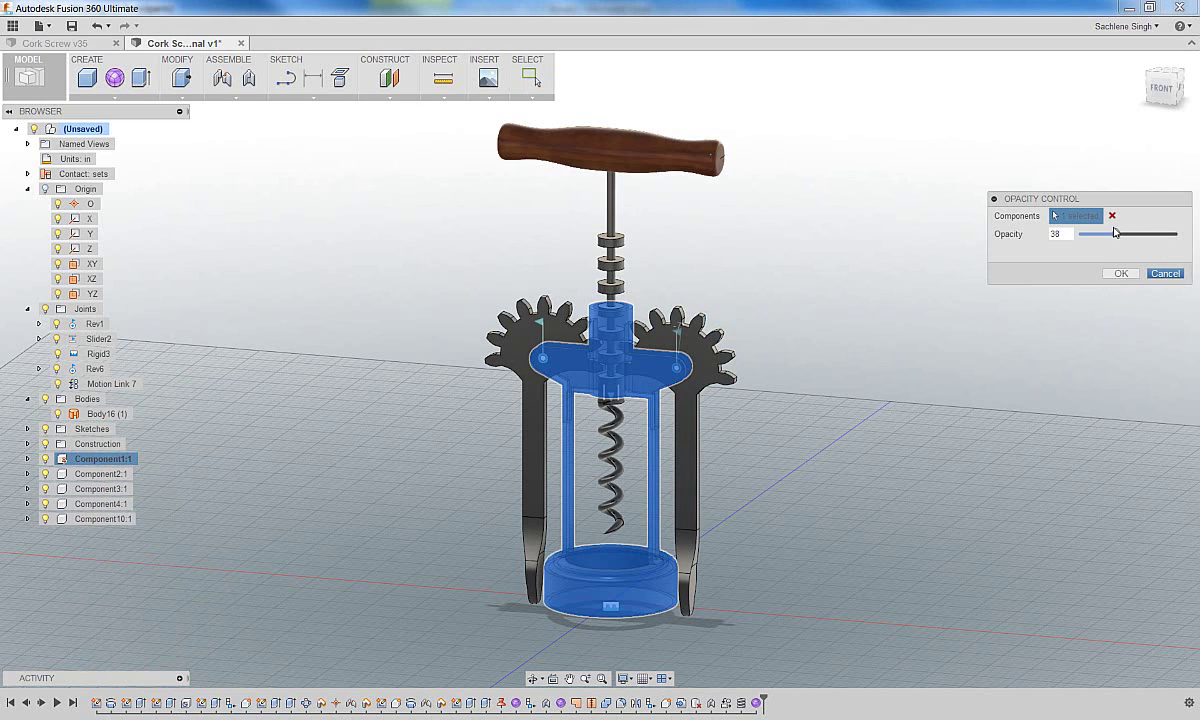
{"action": "left_click_drag", "start_coordinate": [1116, 232], "coordinate": [1178, 233]}
{"action": "left_click", "coordinate": [1121, 274]}
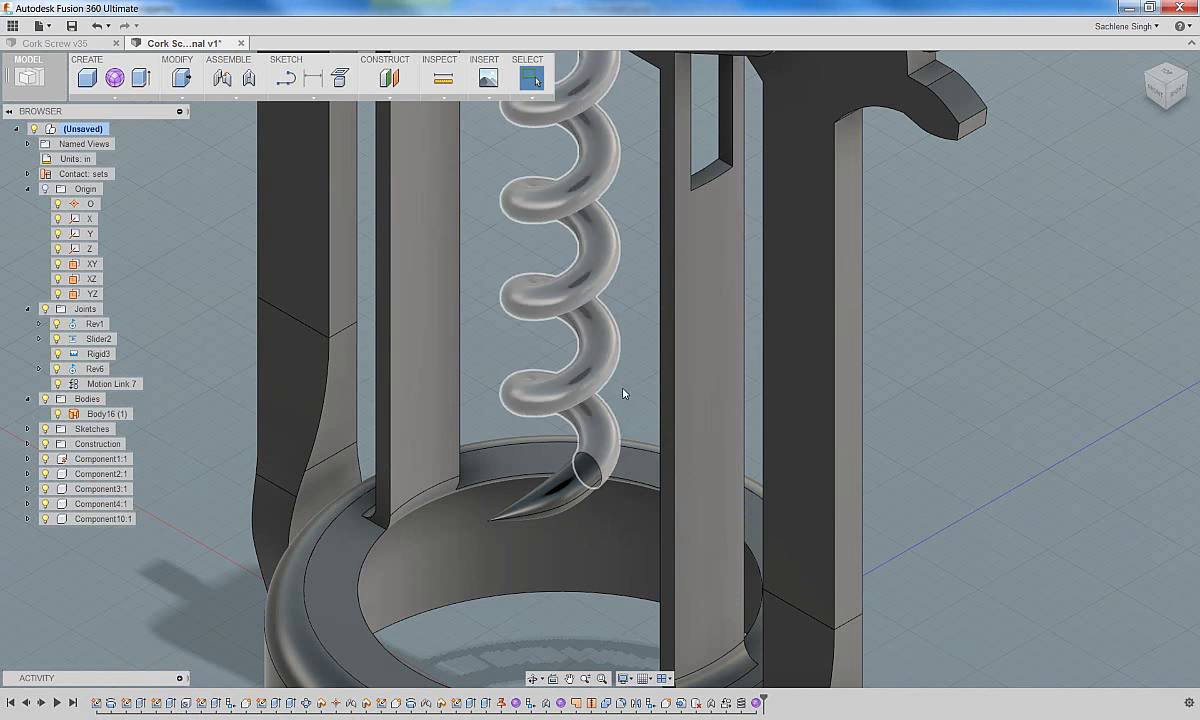
Hide the helix coil body and orbit to view the open tip
{"action": "left_click", "coordinate": [601, 371]}
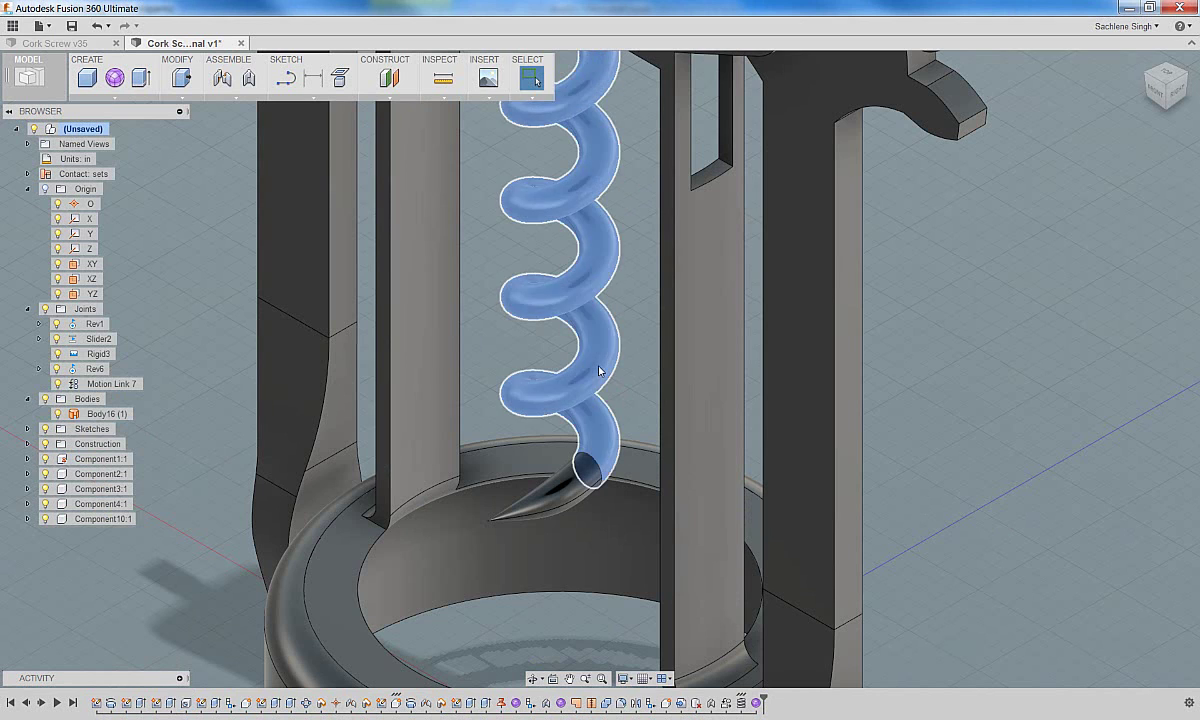
{"action": "left_click", "coordinate": [45, 459]}
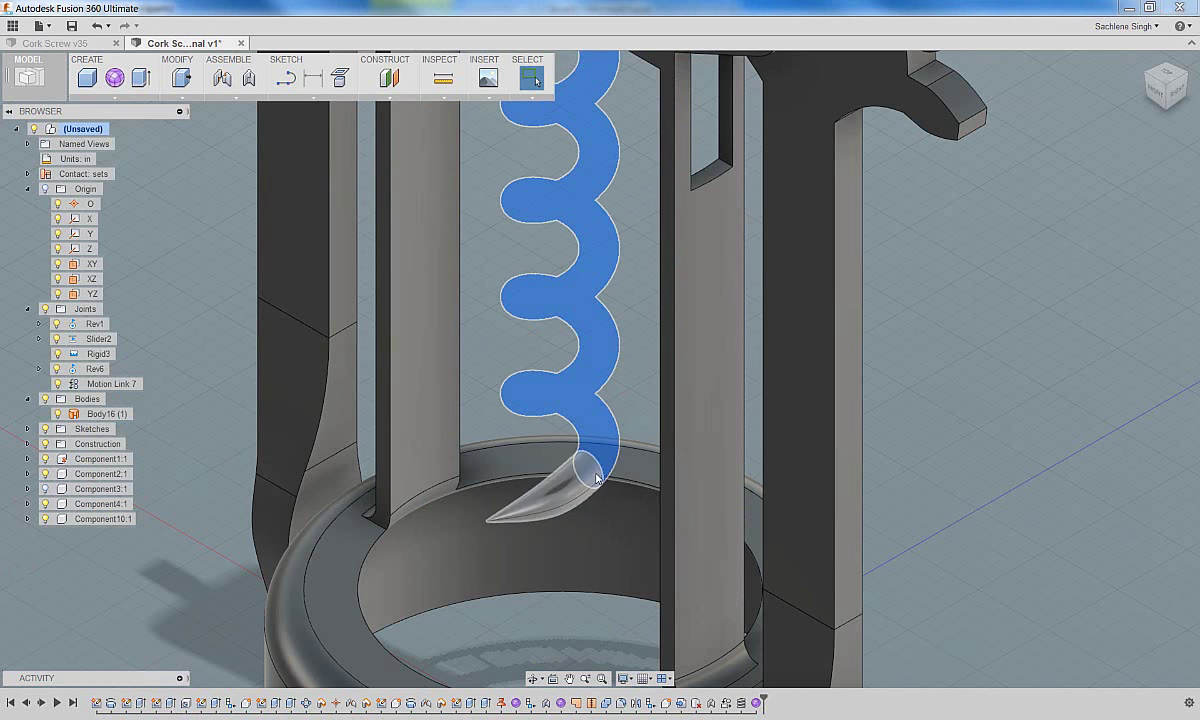
{"action": "middle_click_drag", "start_coordinate": [642, 391], "coordinate": [512, 520], "text": "shift"}
In the Patch workspace, cap the tip's open end loop, creating Body17
{"action": "left_click", "coordinate": [30, 78]}
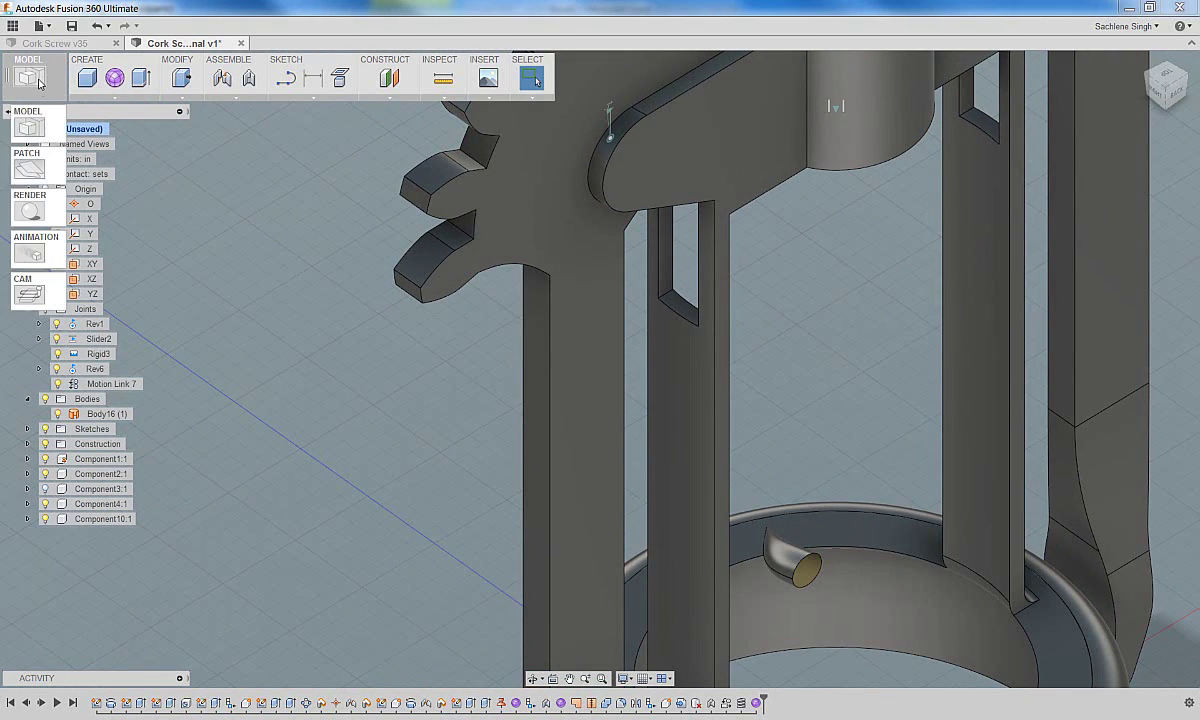
{"action": "left_click", "coordinate": [36, 157]}
{"action": "left_click", "coordinate": [90, 78]}
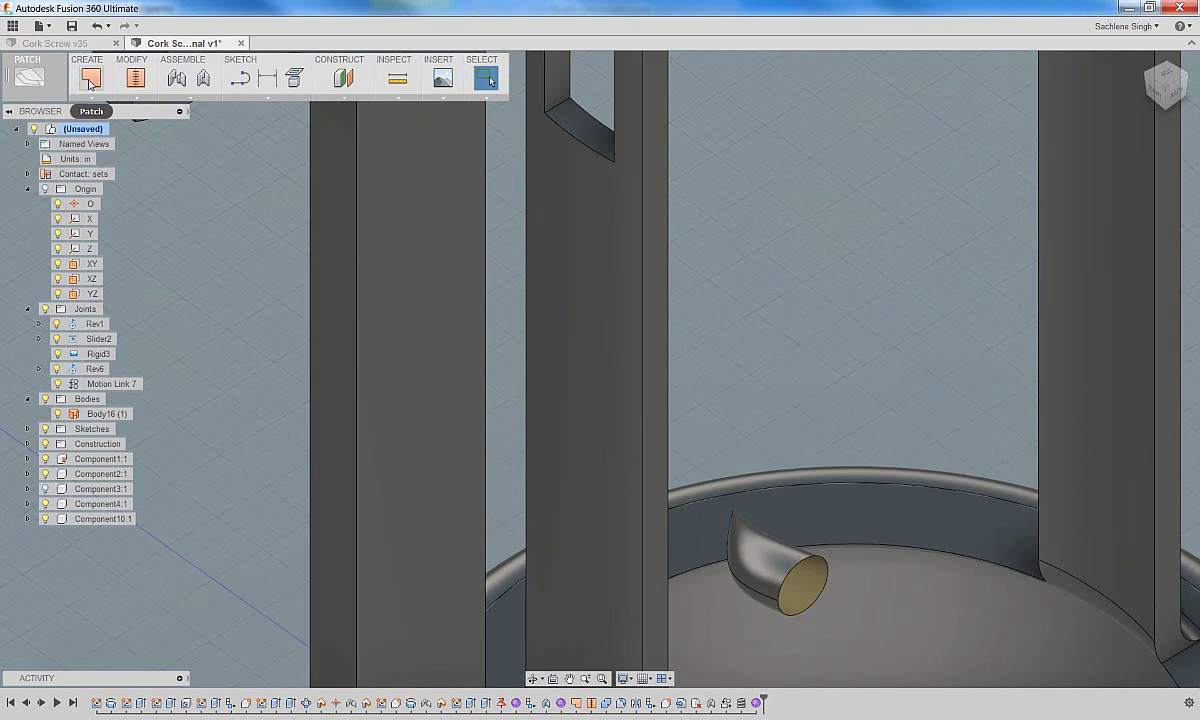
{"action": "left_click", "coordinate": [826, 587]}
{"action": "left_click", "coordinate": [1120, 303]}
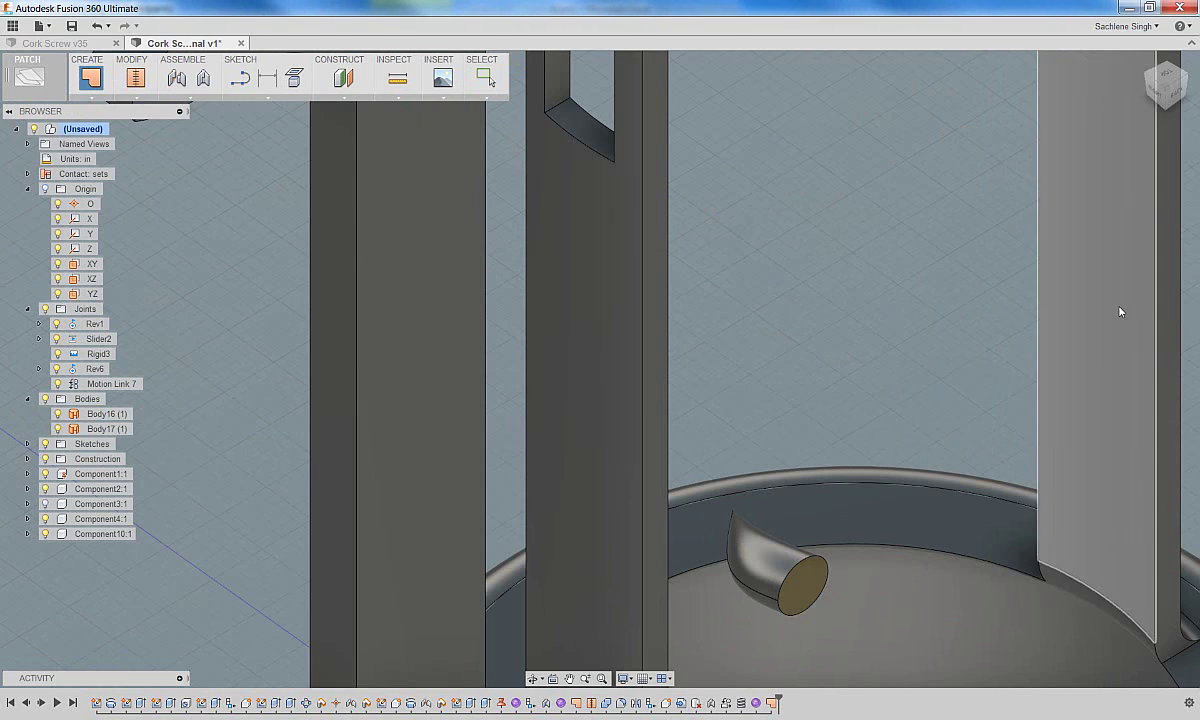
Stitch the tip surfaces into one closed solid, Body18
{"action": "left_click", "coordinate": [136, 78]}
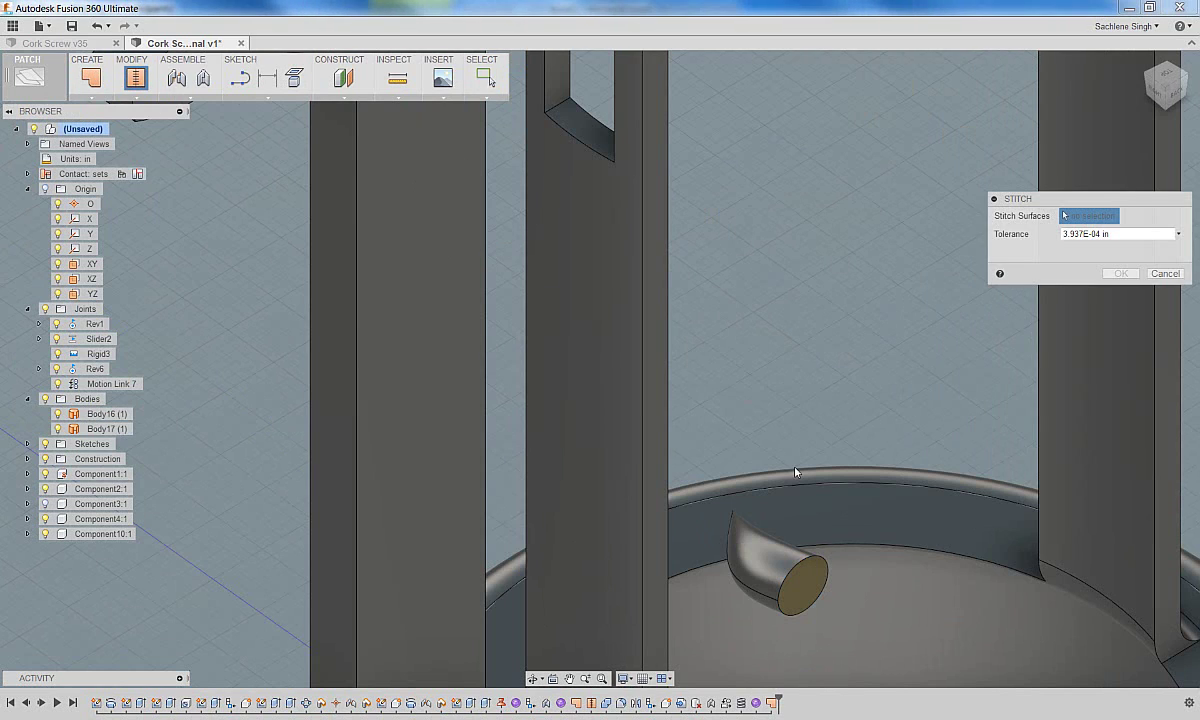
{"action": "left_click", "coordinate": [798, 584]}
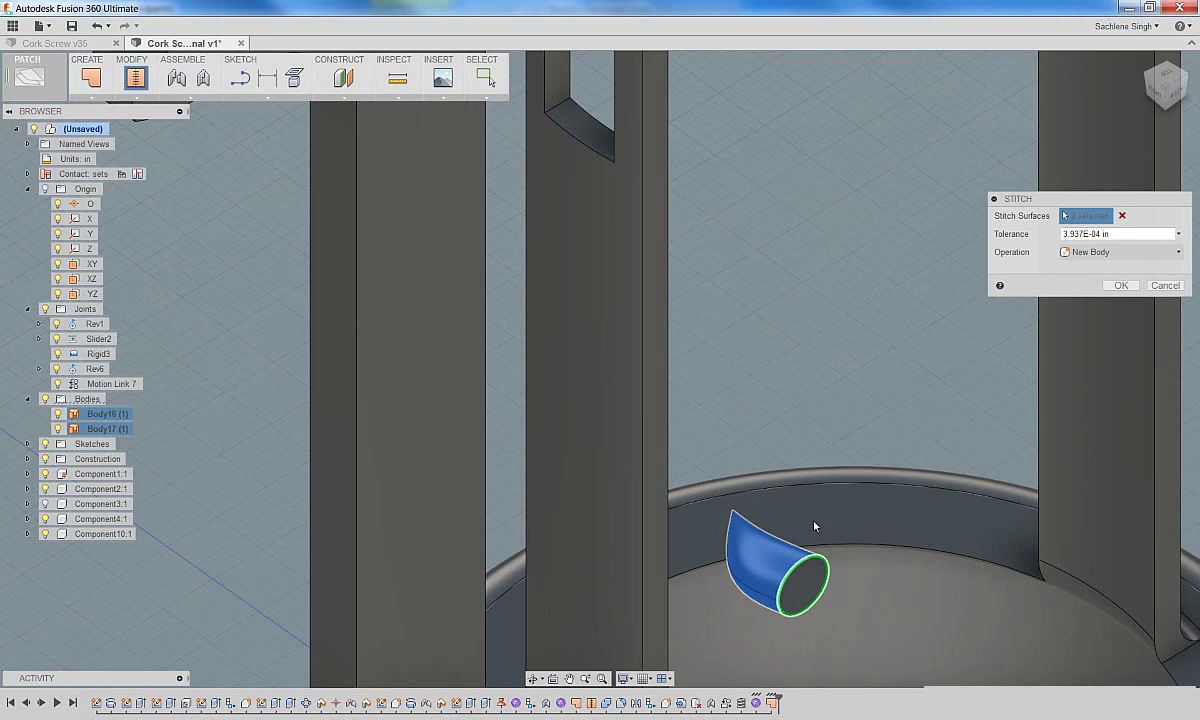
{"action": "left_click", "coordinate": [1120, 286]}
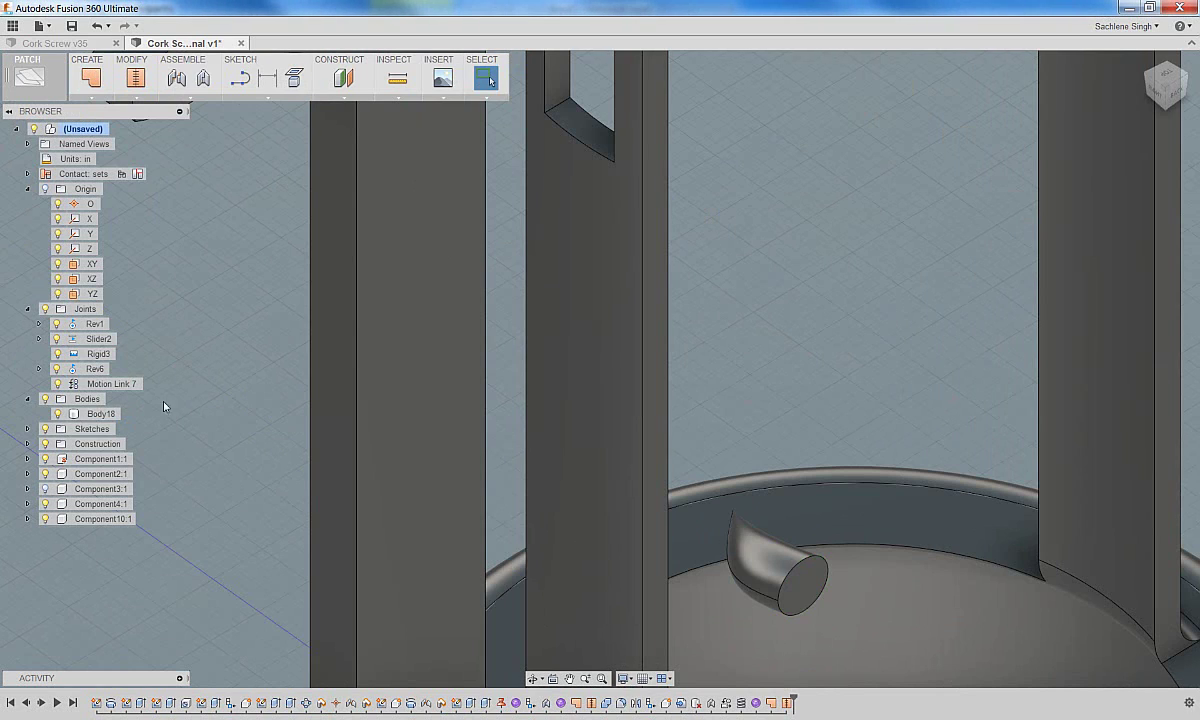
Show Component3:1 again and switch back to the Model workspace
{"action": "right_click", "coordinate": [97, 413]}
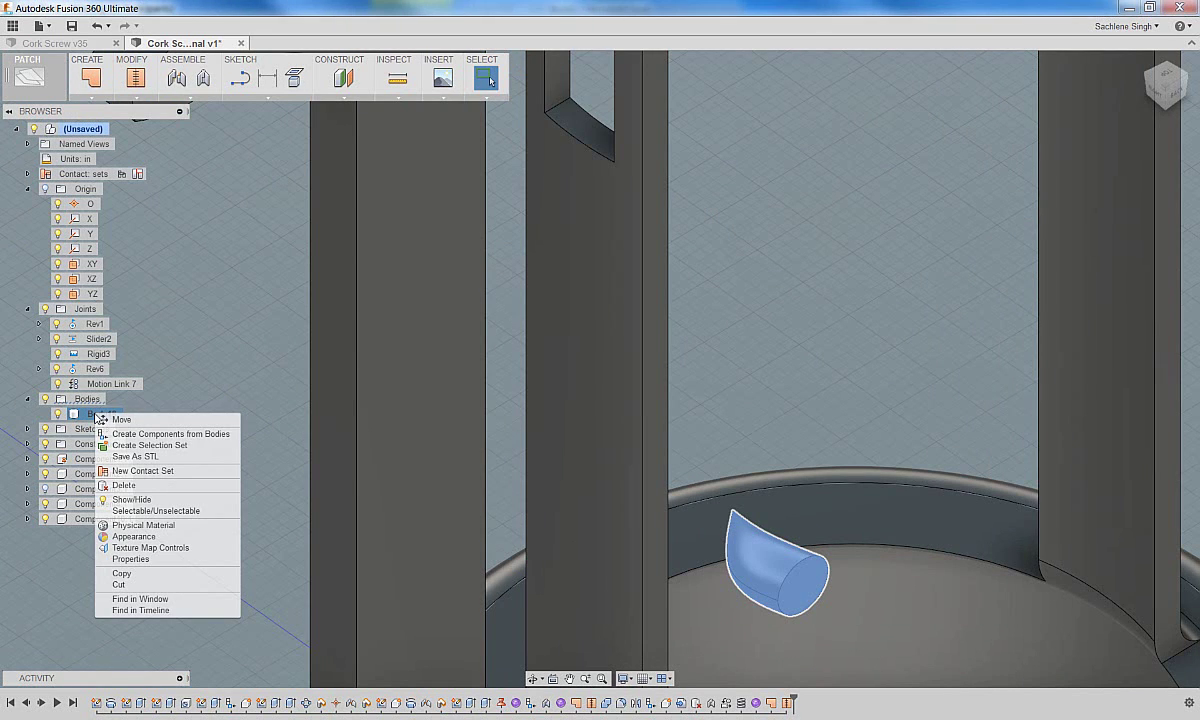
{"action": "left_click", "coordinate": [170, 419]}
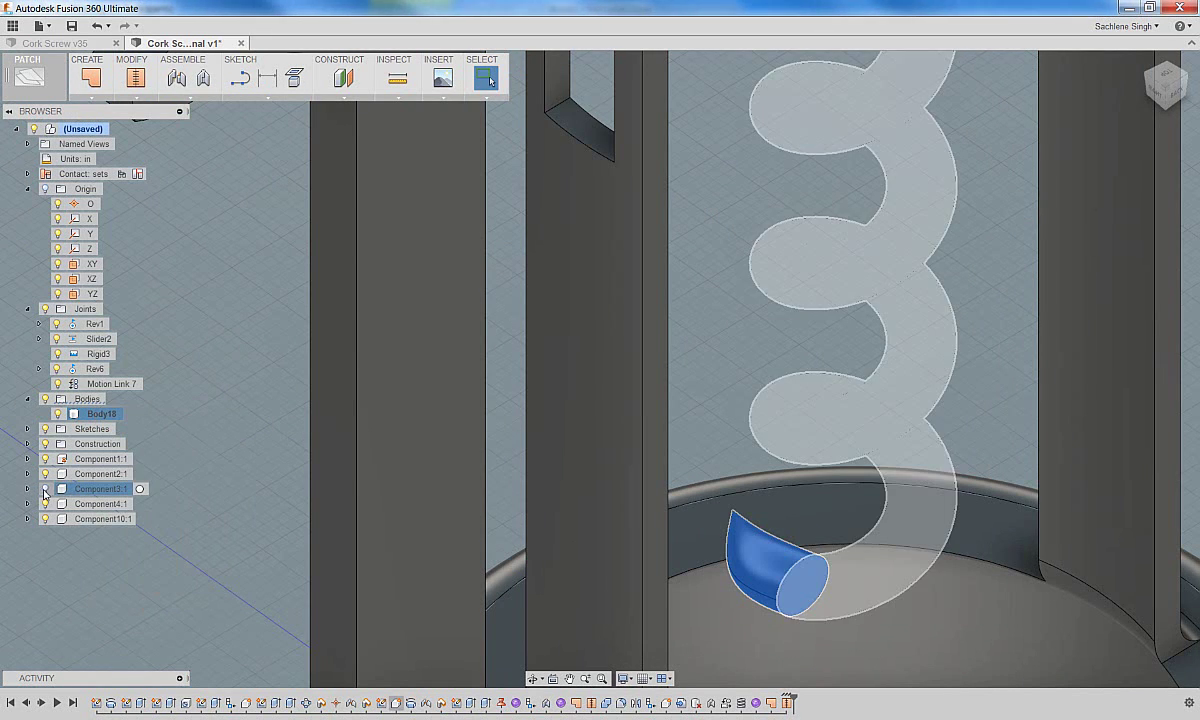
{"action": "left_click", "coordinate": [45, 488]}
{"action": "left_click", "coordinate": [40, 80]}
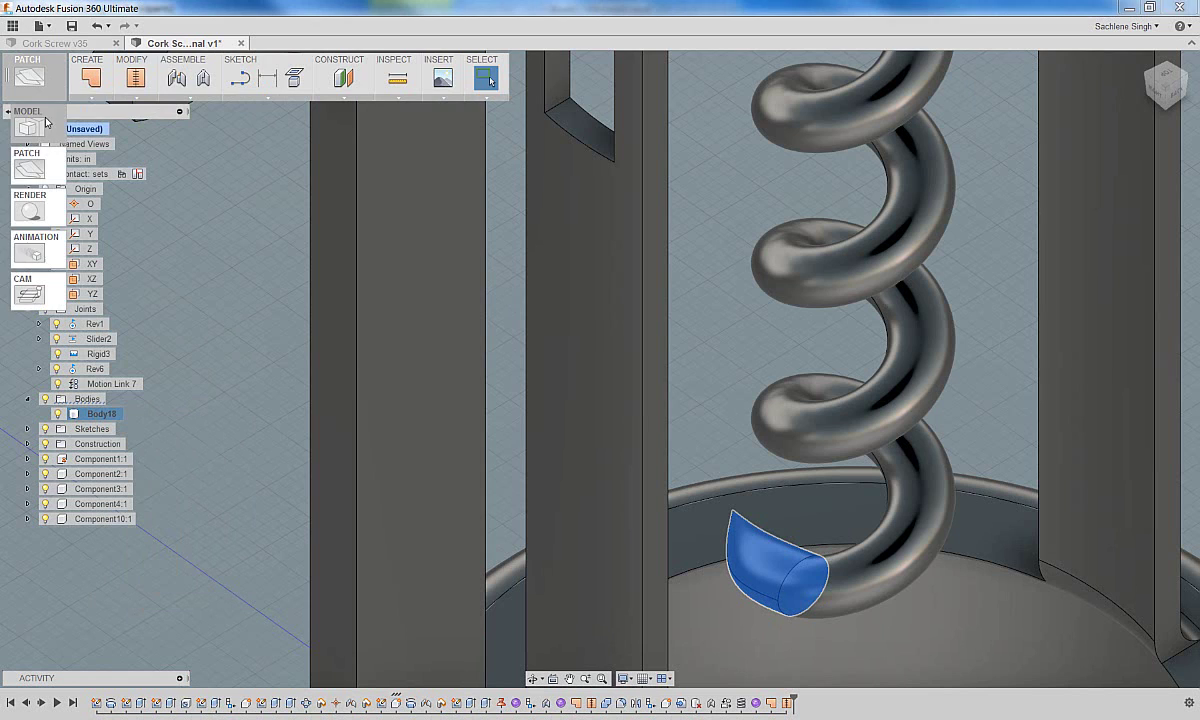
{"action": "left_click", "coordinate": [40, 124]}
Combine the helix as target with Body18 as tool using Join
{"action": "left_click", "coordinate": [152, 98]}
{"action": "left_click", "coordinate": [181, 97]}
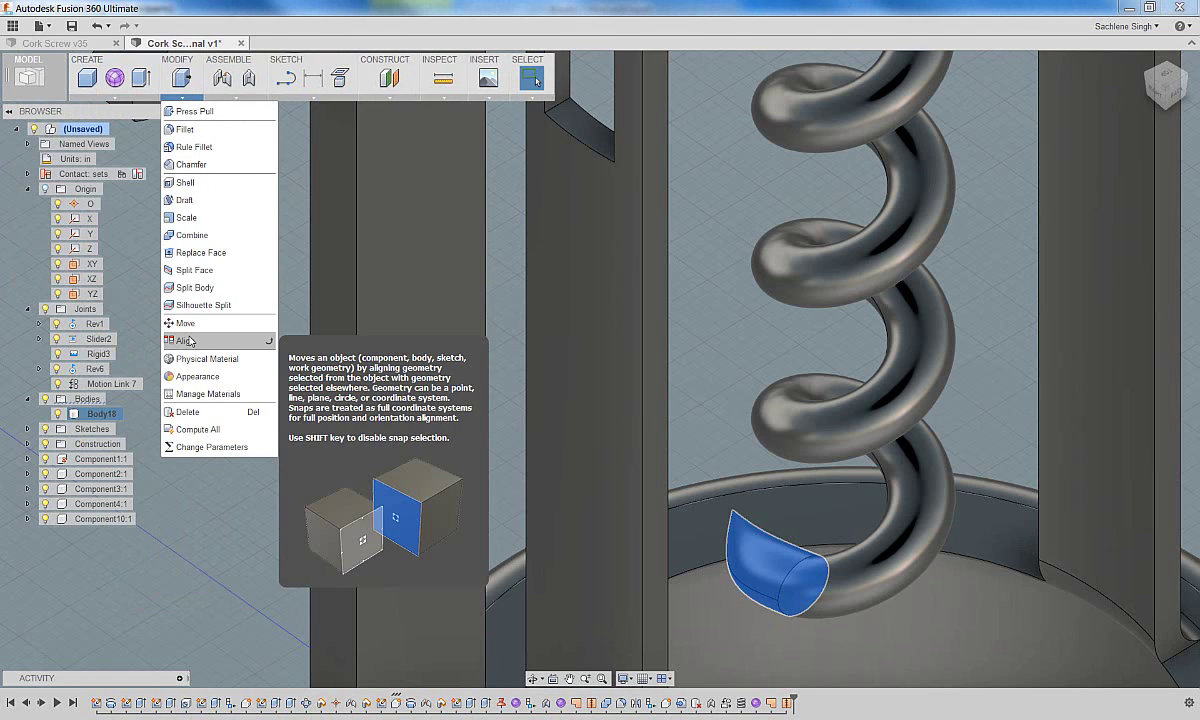
{"action": "left_click", "coordinate": [192, 235]}
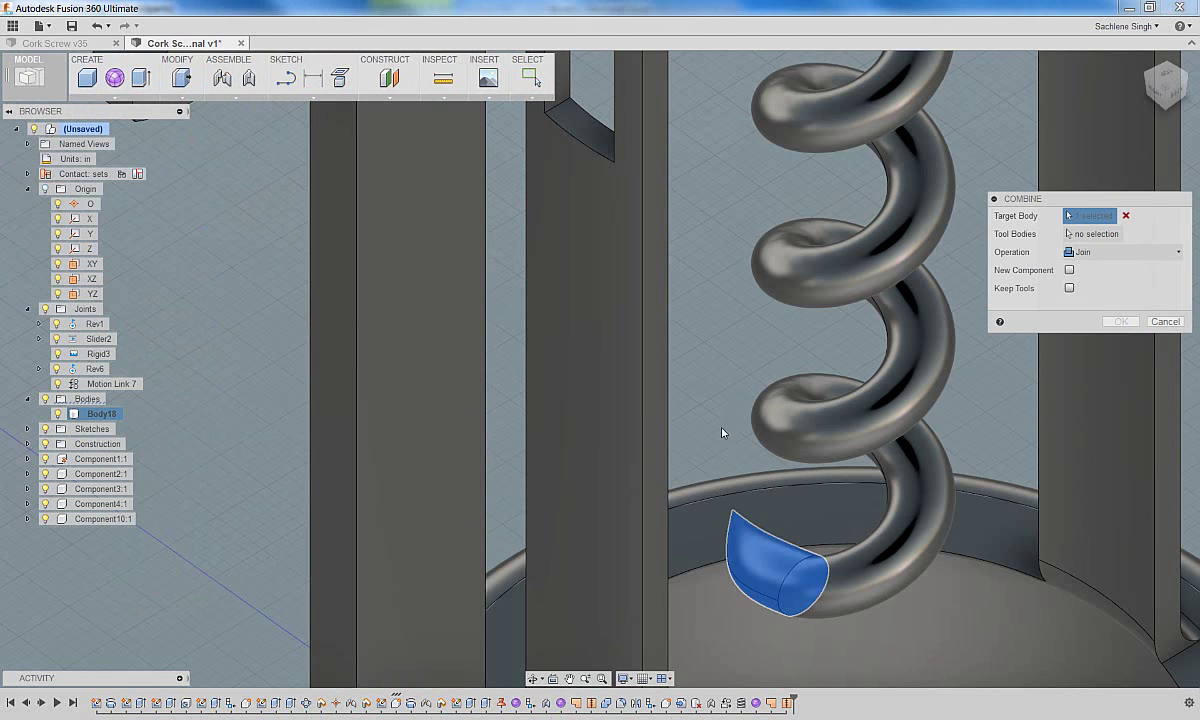
{"action": "left_click", "coordinate": [858, 585]}
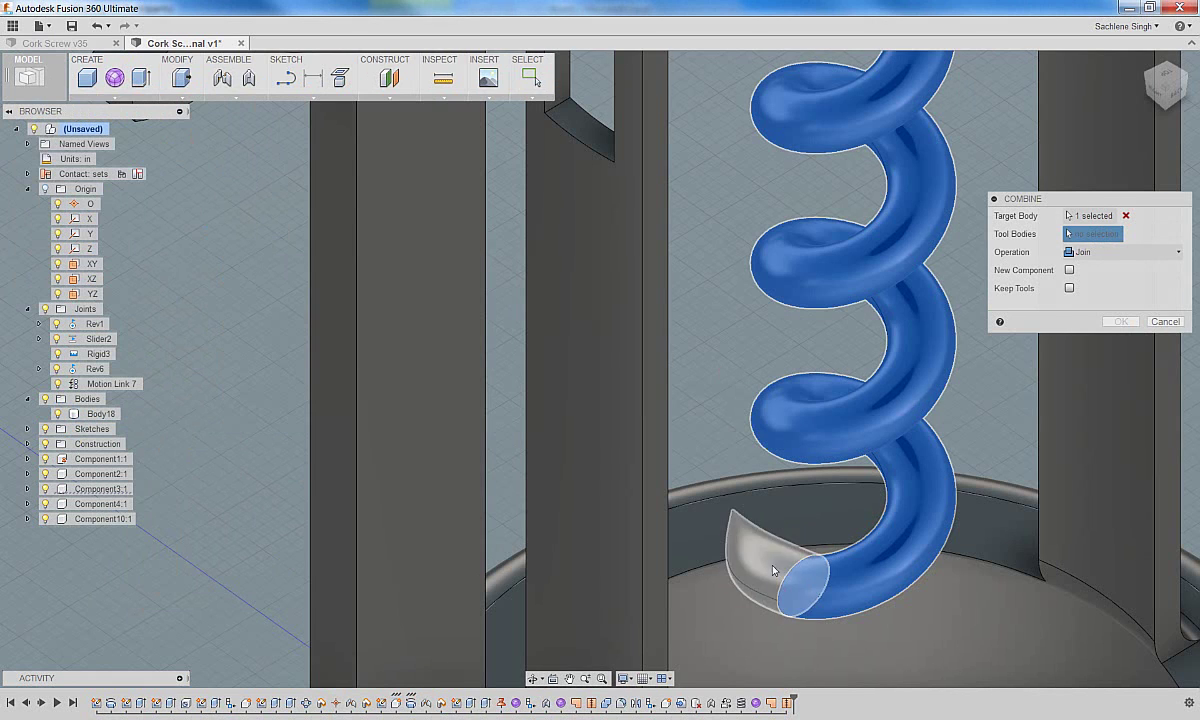
{"action": "left_click", "coordinate": [1162, 322]}
{"action": "right_click", "coordinate": [995, 296]}
{"action": "left_click", "coordinate": [991, 195]}
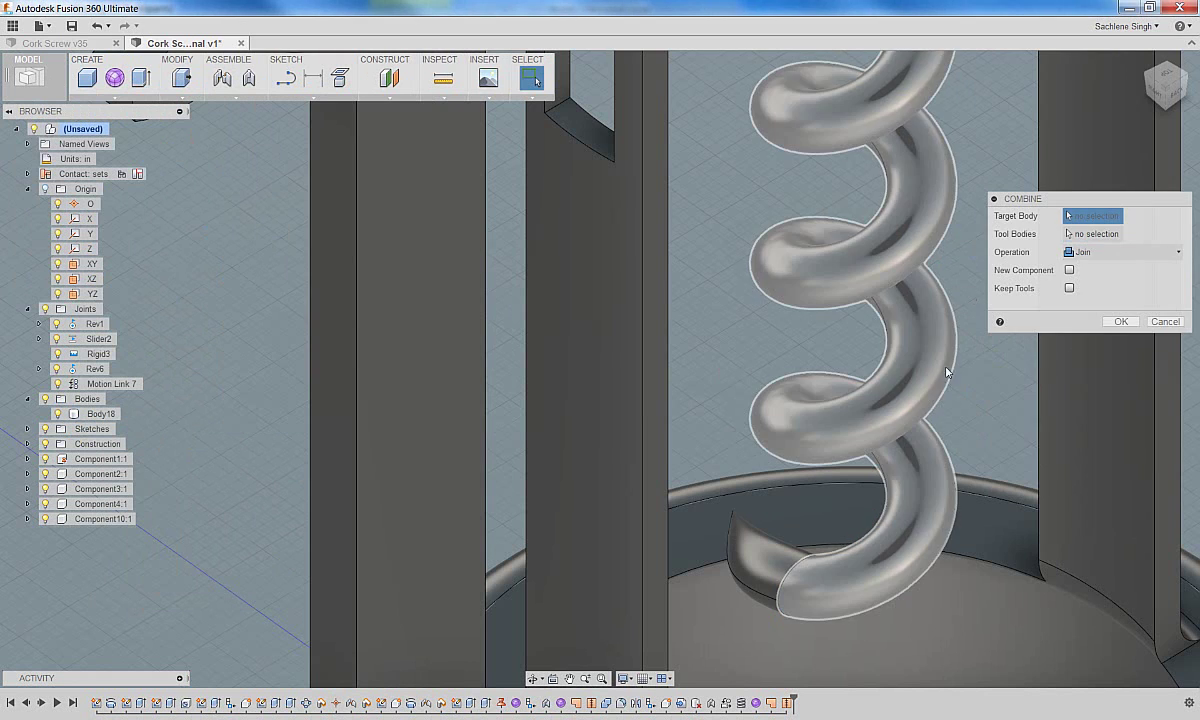
{"action": "left_click", "coordinate": [919, 394]}
{"action": "left_click", "coordinate": [762, 580]}
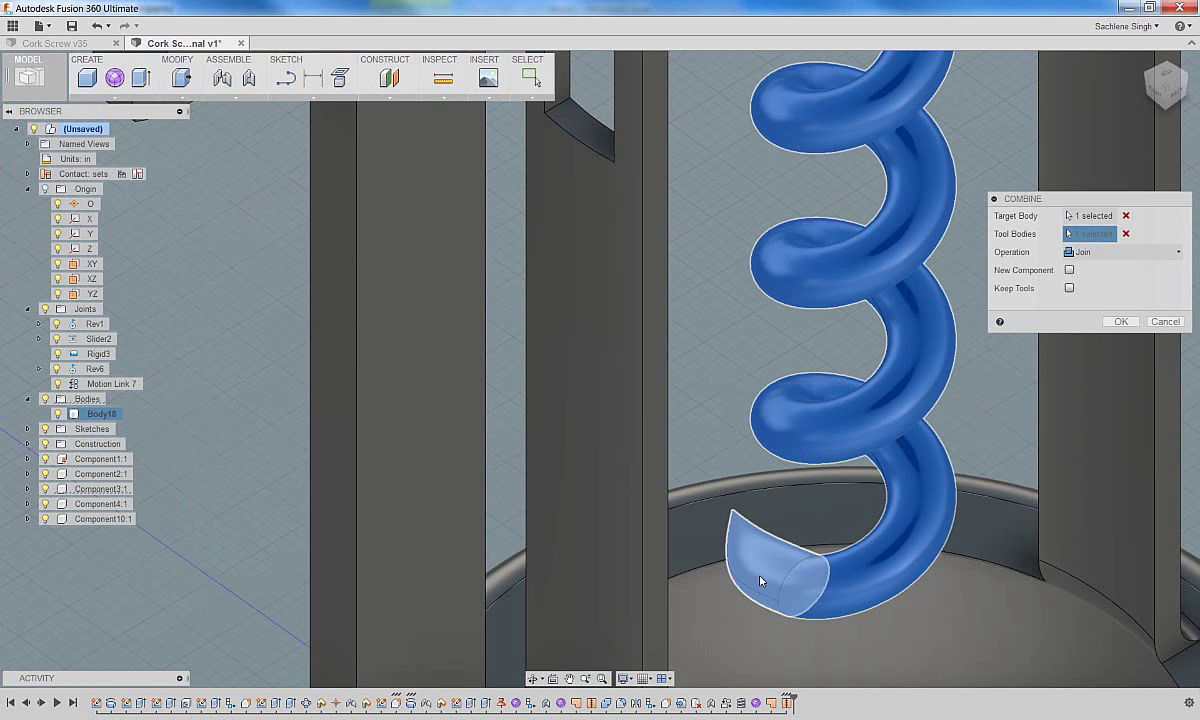
{"action": "left_click", "coordinate": [1121, 321]}
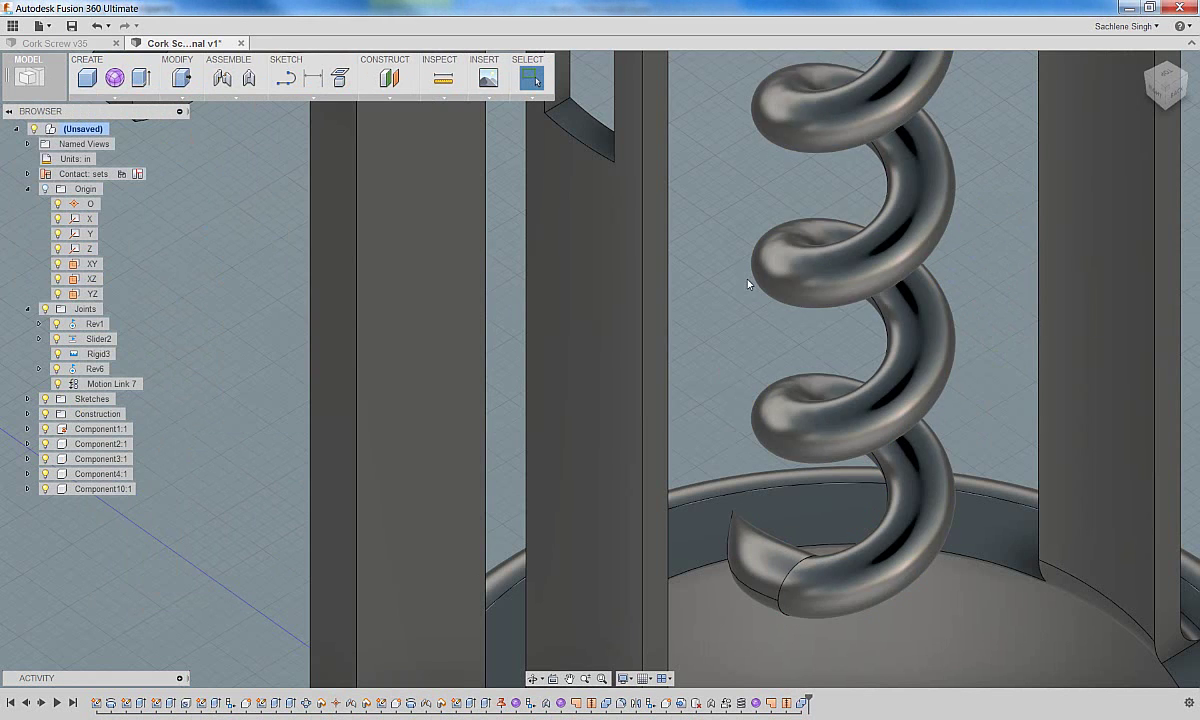
{"action": "scroll", "coordinate": [748, 284], "scroll_direction": "down", "scroll_amount": 5}
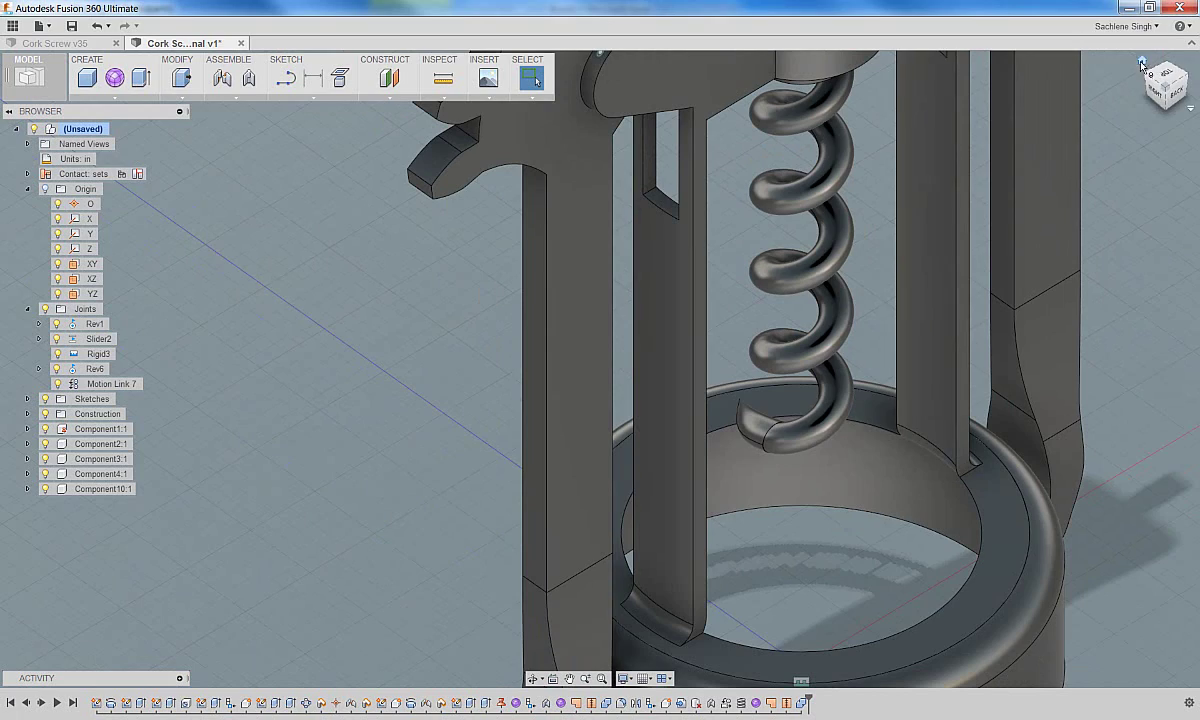
From the Home view, drag the right arm so both arms swing wide and the screw rises
{"action": "left_click", "coordinate": [1141, 63]}
{"action": "scroll", "coordinate": [655, 560], "scroll_direction": "up", "scroll_amount": 2}
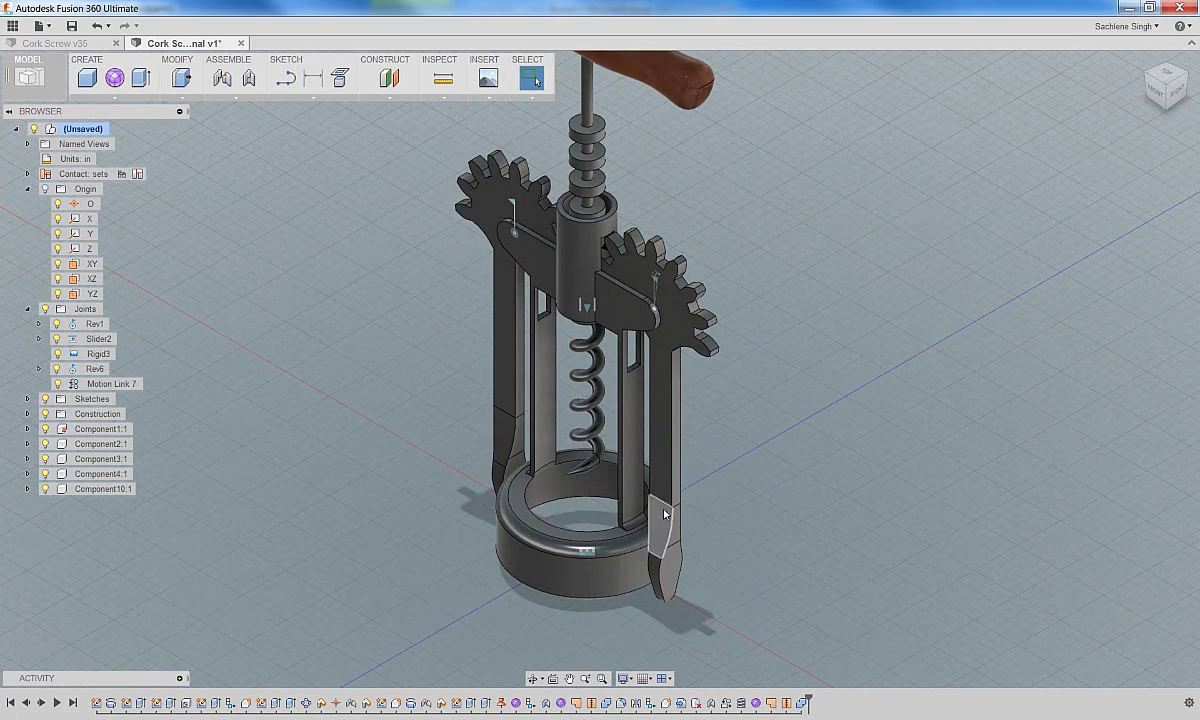
{"action": "left_click_drag", "start_coordinate": [660, 530], "coordinate": [690, 551]}
{"action": "scroll", "coordinate": [603, 557], "scroll_direction": "down", "scroll_amount": 3}
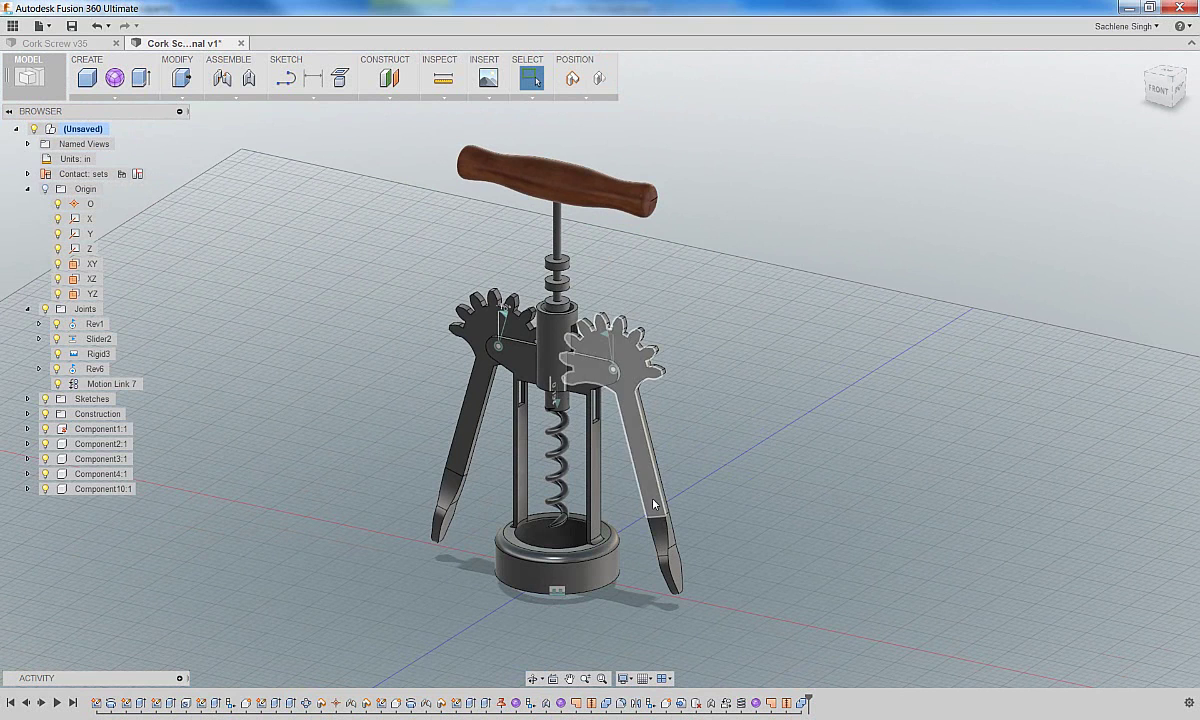
{"action": "scroll", "coordinate": [700, 470], "scroll_direction": "up", "scroll_amount": 2}
{"action": "left_click_drag", "start_coordinate": [715, 455], "coordinate": [713, 464]}
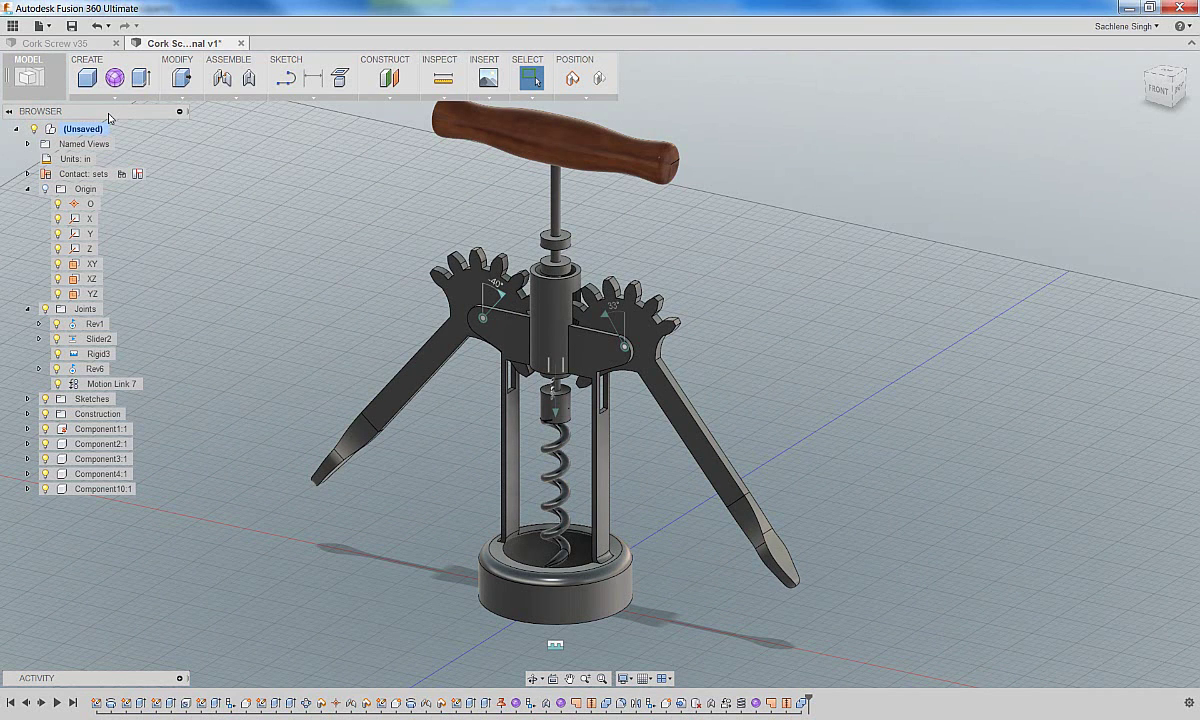
In the Render workspace, apply the Chrome appearance to the corkscrew arms
{"action": "left_click", "coordinate": [28, 75]}
{"action": "left_click", "coordinate": [38, 200]}
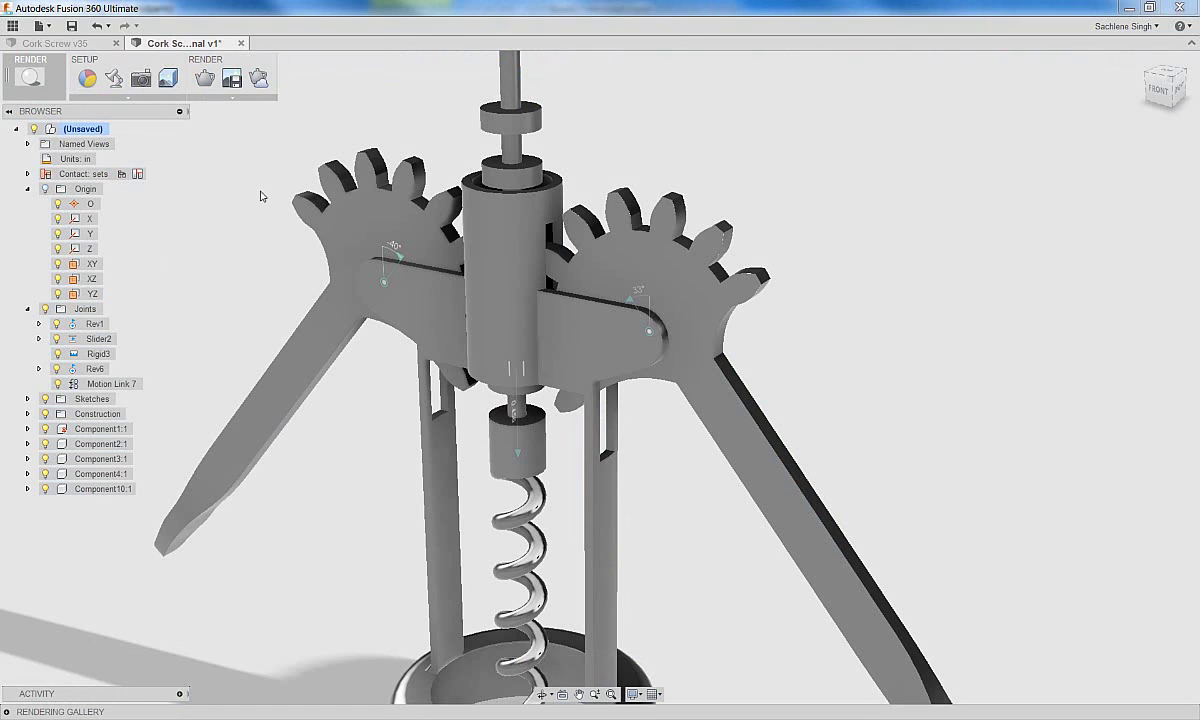
{"action": "key", "text": "a"}
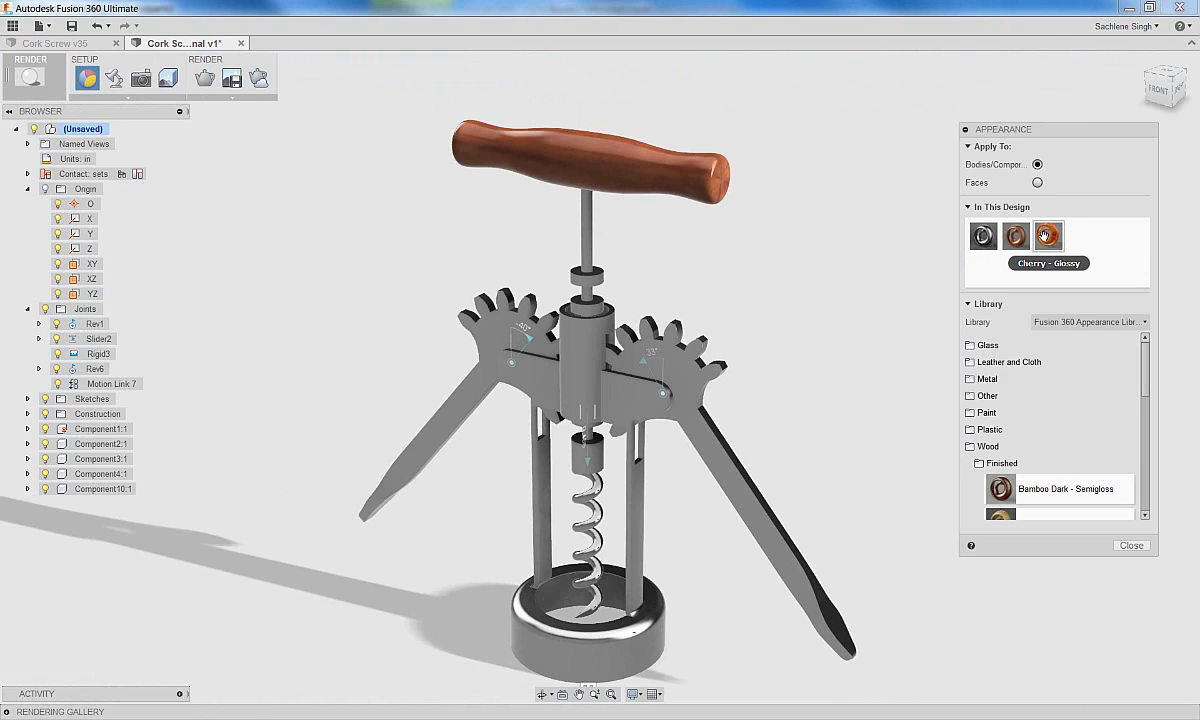
{"action": "left_click", "coordinate": [986, 446]}
{"action": "left_click", "coordinate": [987, 379]}
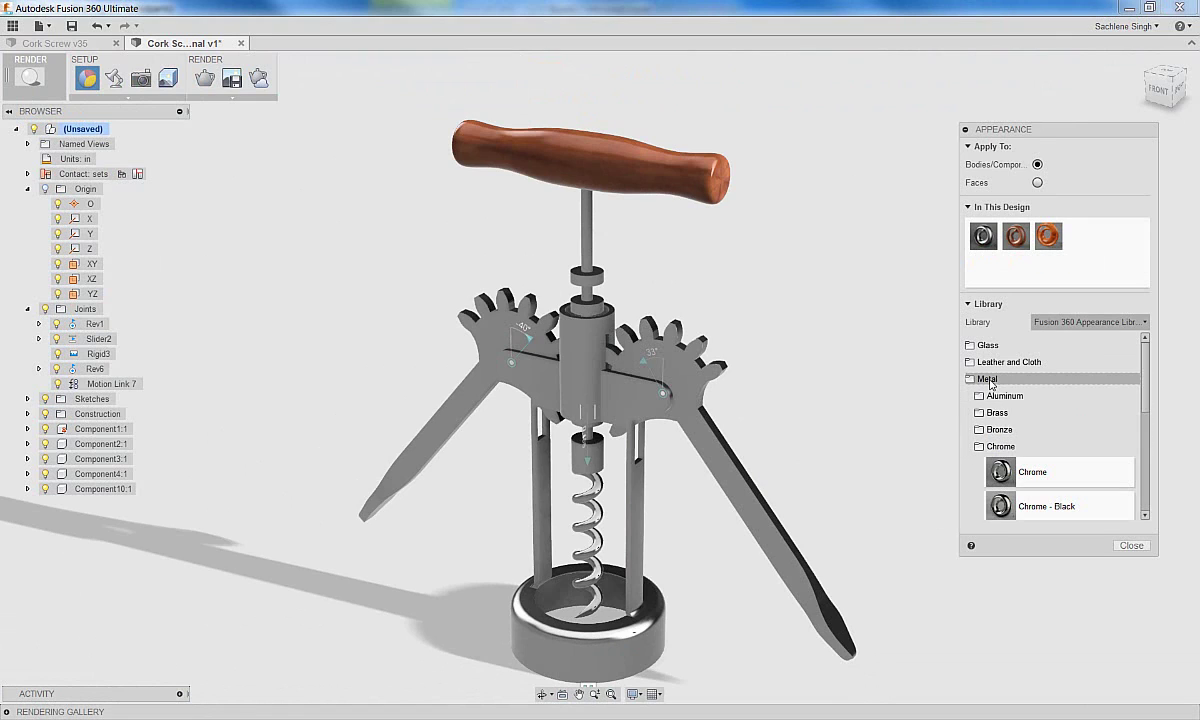
{"action": "left_click_drag", "start_coordinate": [1000, 471], "coordinate": [490, 327]}
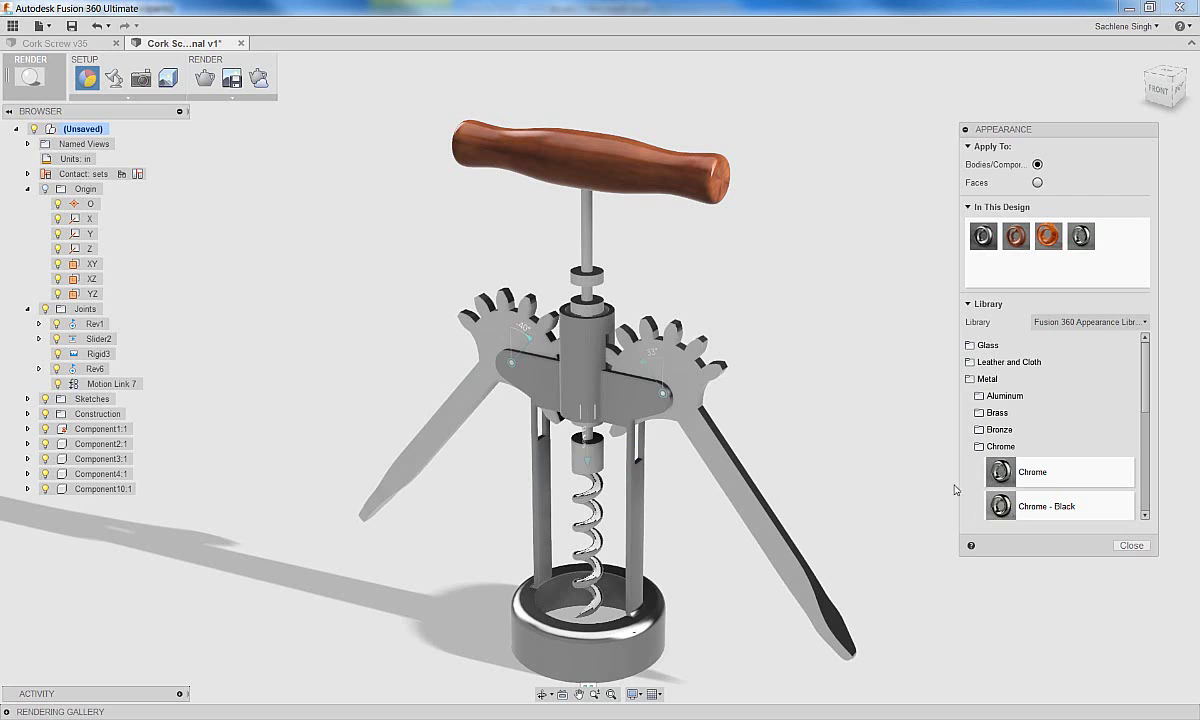
{"action": "left_click", "coordinate": [1050, 507]}
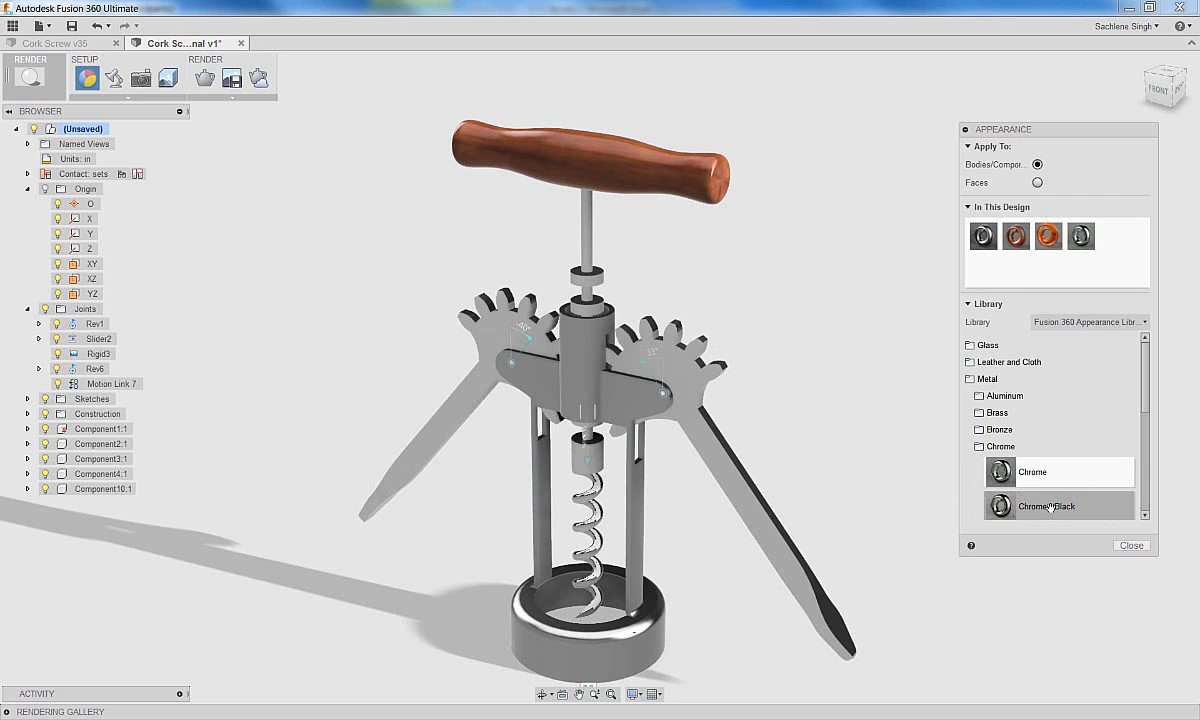
Apply Chrome - Black to the housing and crossbar, tinting it to 35, 33, 31
{"action": "left_click_drag", "start_coordinate": [1050, 507], "coordinate": [581, 397]}
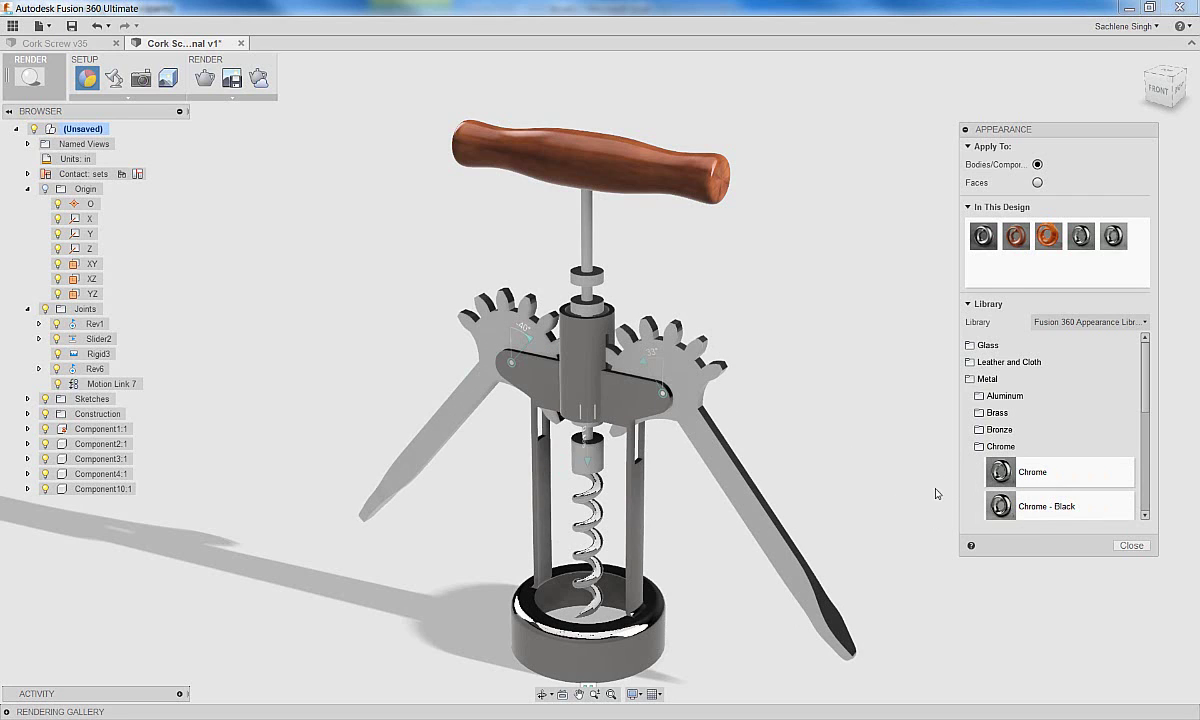
{"action": "right_click", "coordinate": [1114, 237]}
{"action": "left_click", "coordinate": [1148, 247]}
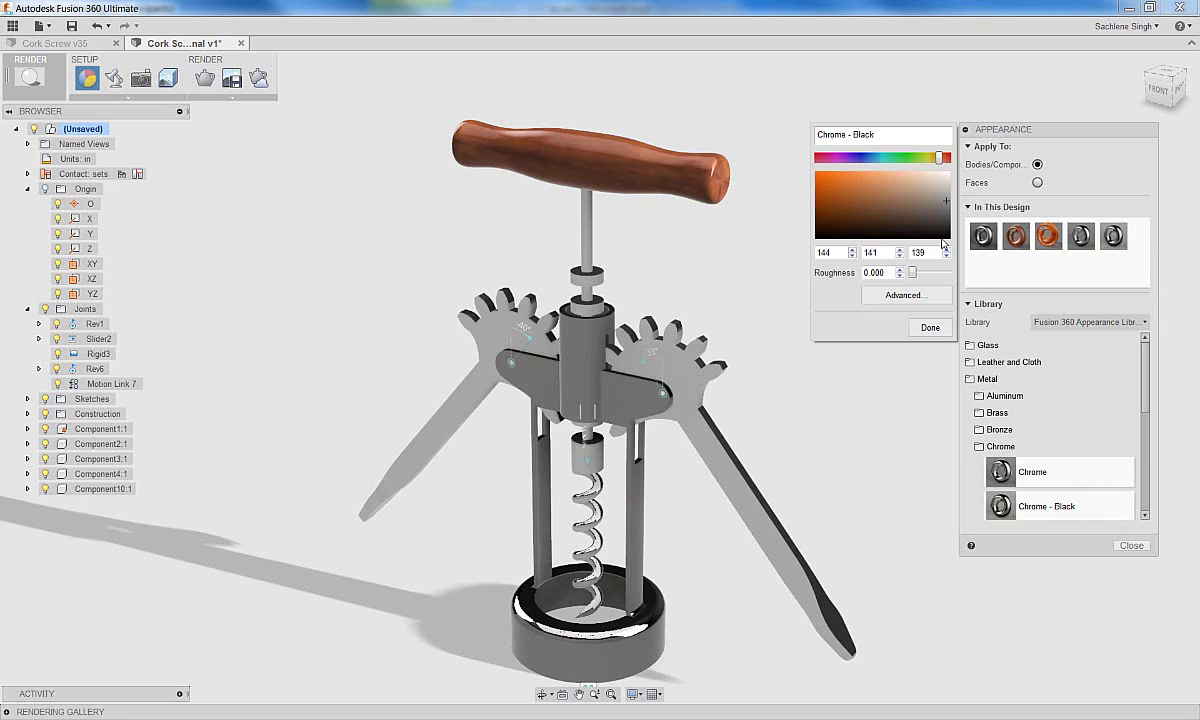
{"action": "left_click", "coordinate": [943, 228]}
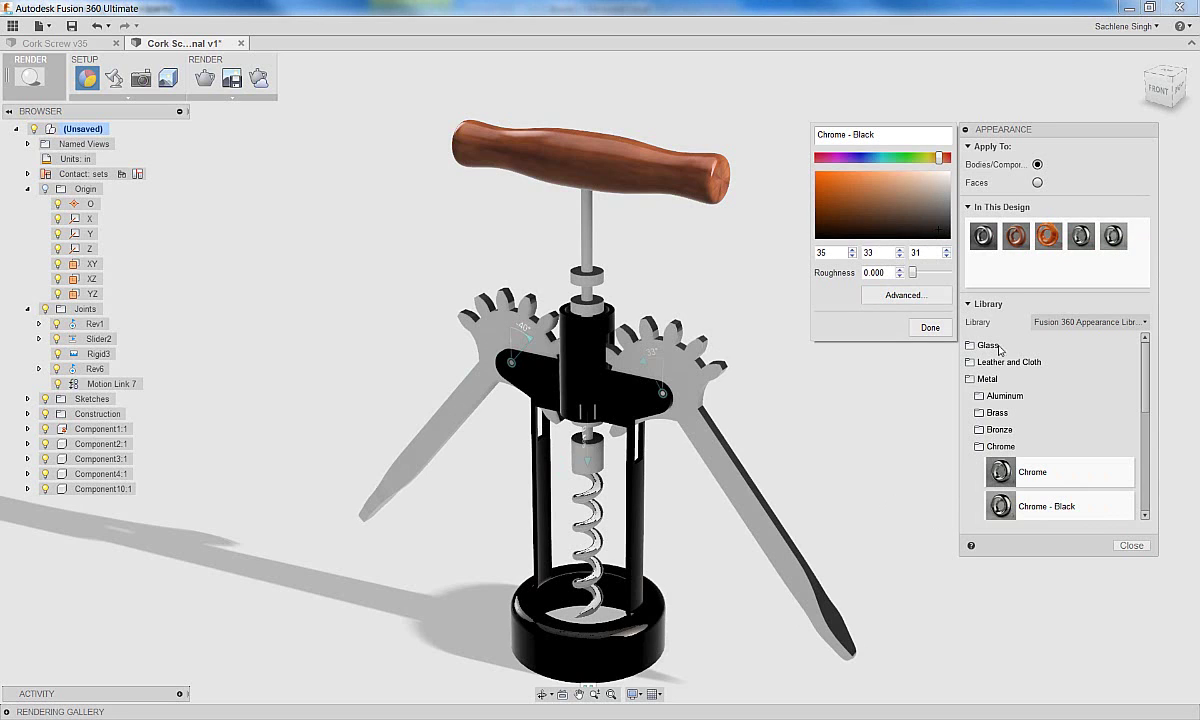
{"action": "left_click", "coordinate": [1123, 541]}
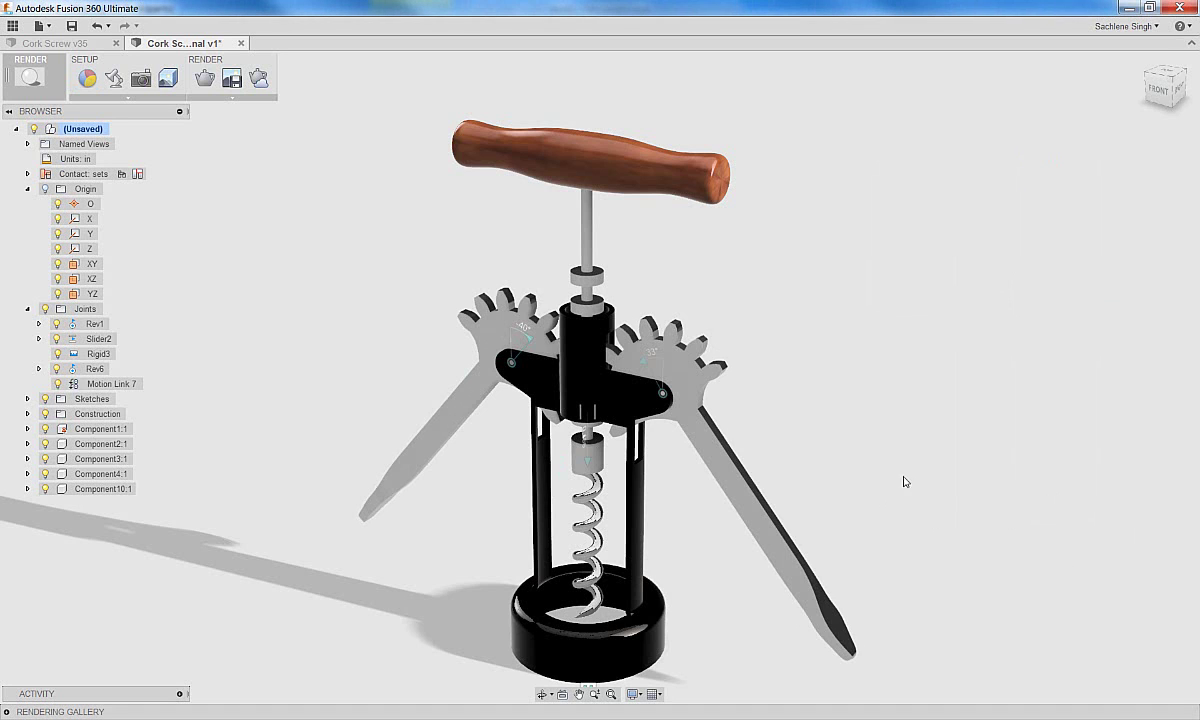
Start an Advanced-quality ray-traced render of the assembled corkscrew and let it refine
{"action": "left_click", "coordinate": [207, 79]}
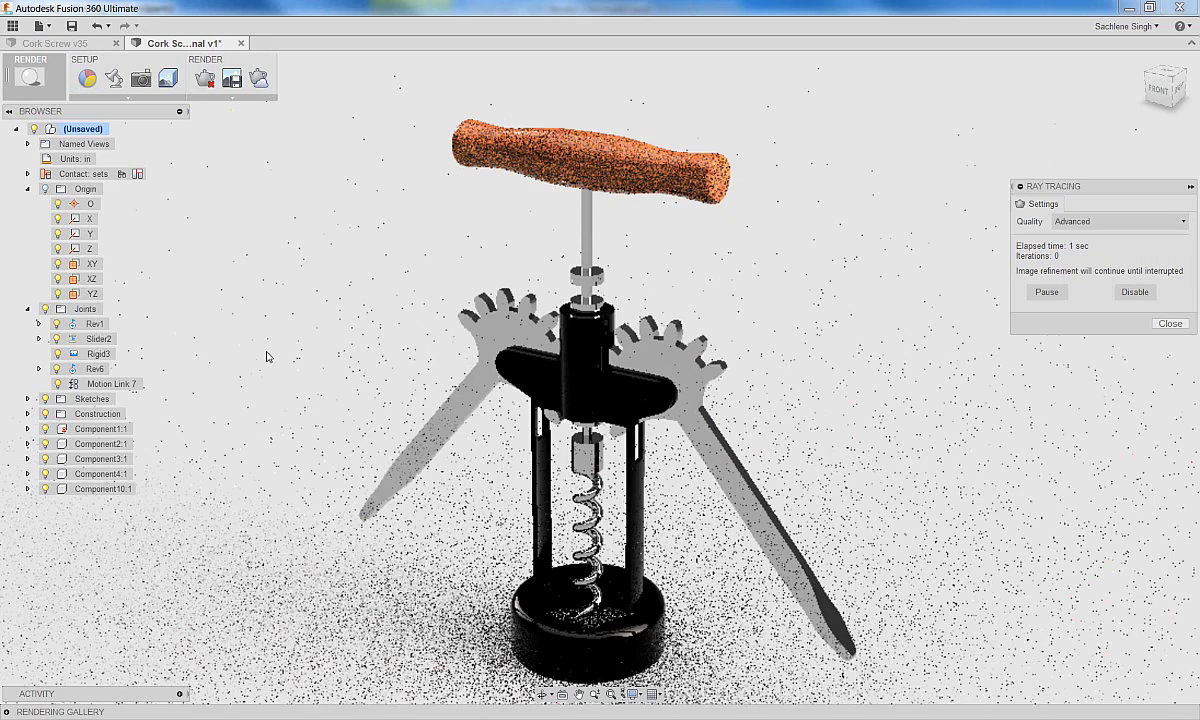